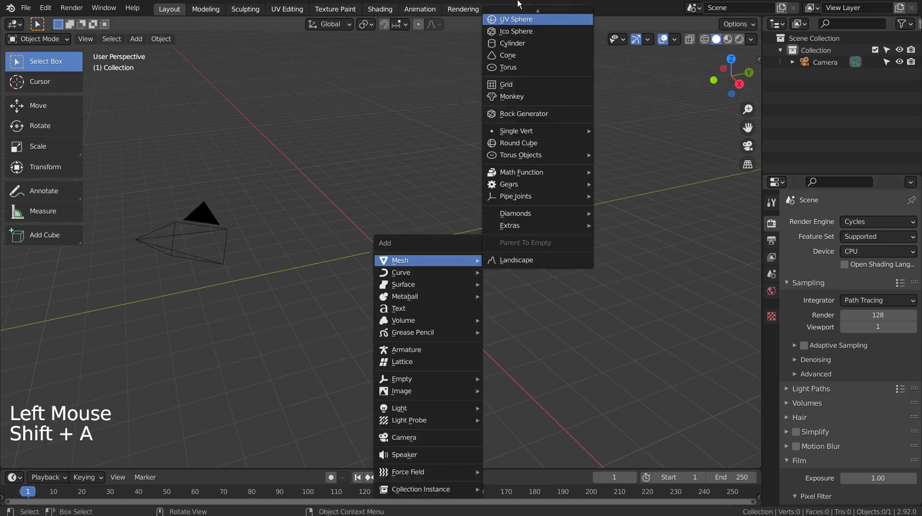
- Add a UV sphere, rotate it 90° in the right-side view, then zoom in on it
{"action": "left_click", "coordinate": [517, 42]}
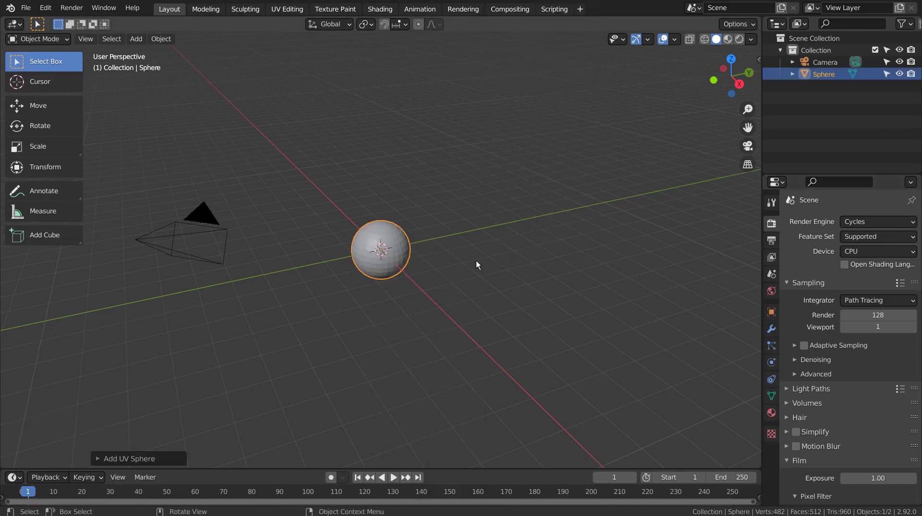
{"action": "key", "text": "KP_3"}
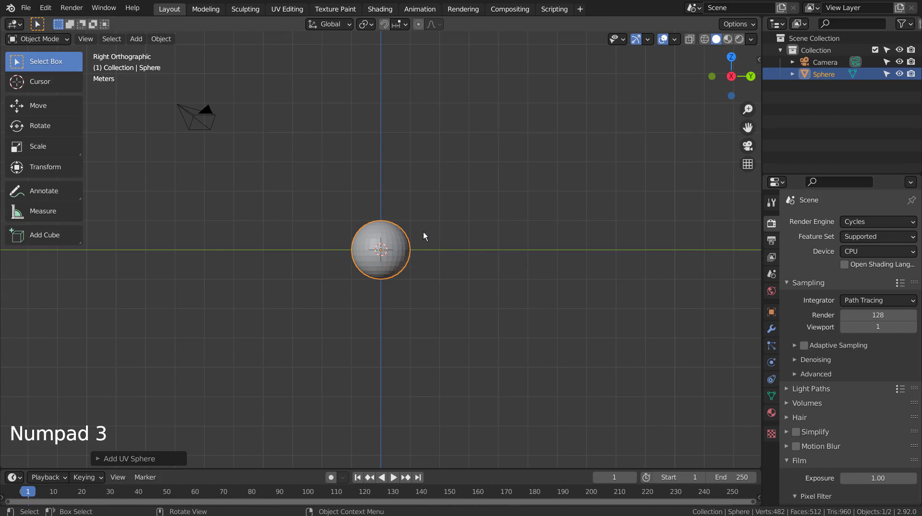
{"action": "key", "text": "r"}
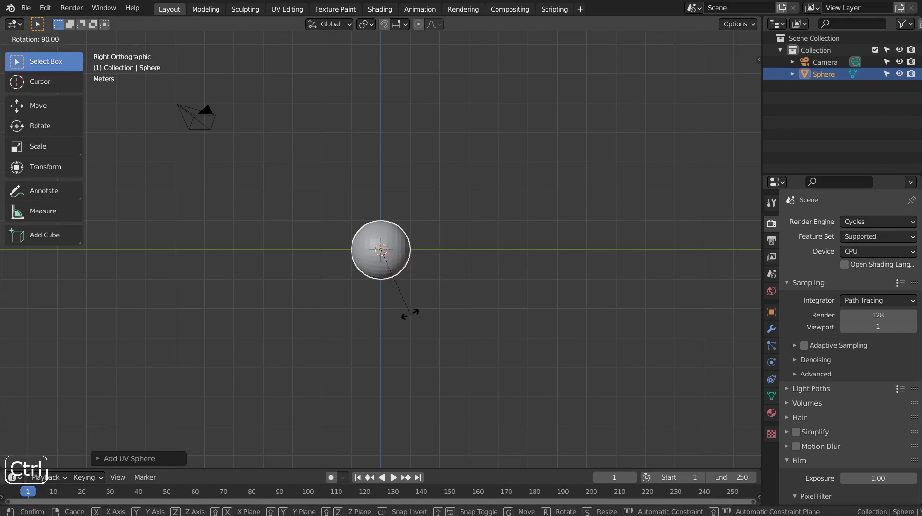
{"action": "left_click", "coordinate": [409, 313]}
{"action": "mouse_move", "coordinate": [410, 315]}
{"action": "middle_mouse_down"}
{"action": "mouse_move", "coordinate": [495, 310]}
{"action": "mouse_move", "coordinate": [407, 313]}
{"action": "middle_mouse_up"}
{"action": "scroll", "coordinate": [406, 313], "scroll_direction": "up", "scroll_amount": 2}
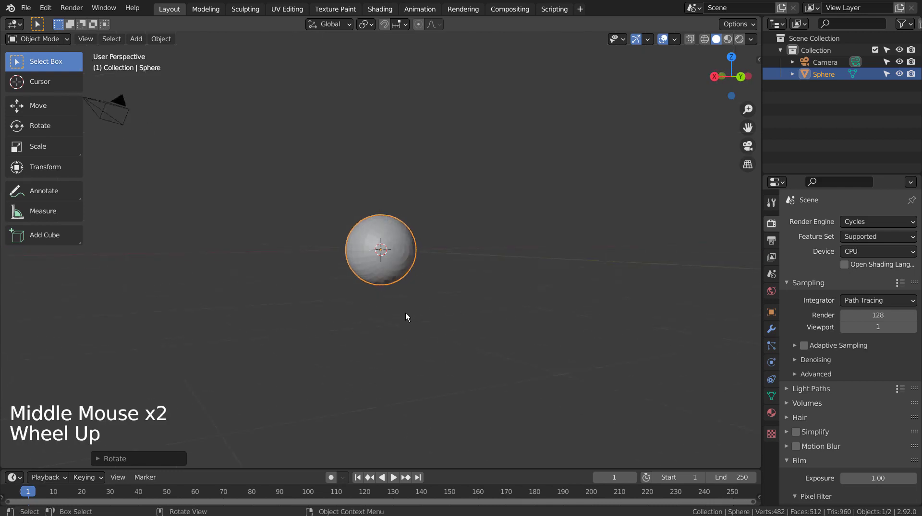
{"action": "scroll", "coordinate": [405, 313], "scroll_direction": "up", "scroll_amount": 4}
{"action": "scroll", "coordinate": [405, 314], "scroll_direction": "up", "scroll_amount": 2}
{"action": "scroll", "coordinate": [405, 313], "scroll_direction": "up", "scroll_amount": 1}
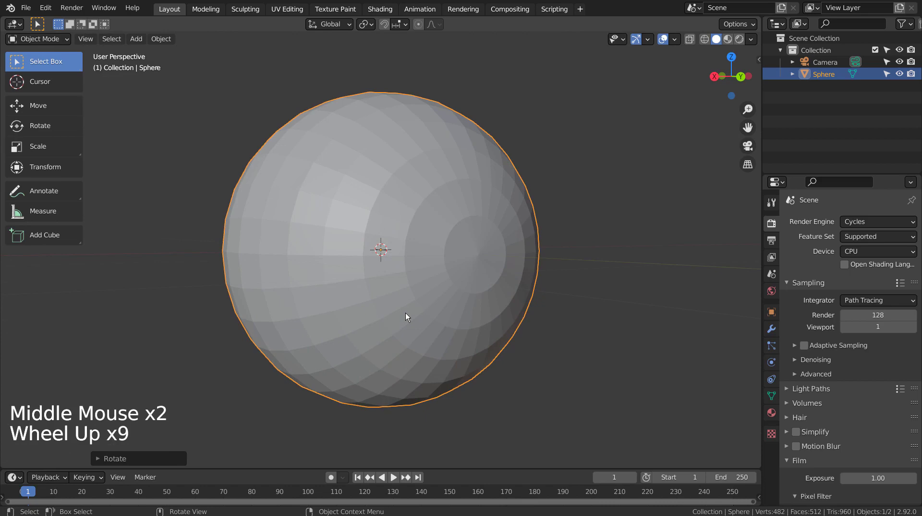
- In face select mode, delete one horizontal ring of faces around the sphere's middle
{"action": "key", "text": "Tab"}
{"action": "key", "text": "3"}
{"action": "left_click", "coordinate": [457, 253]}
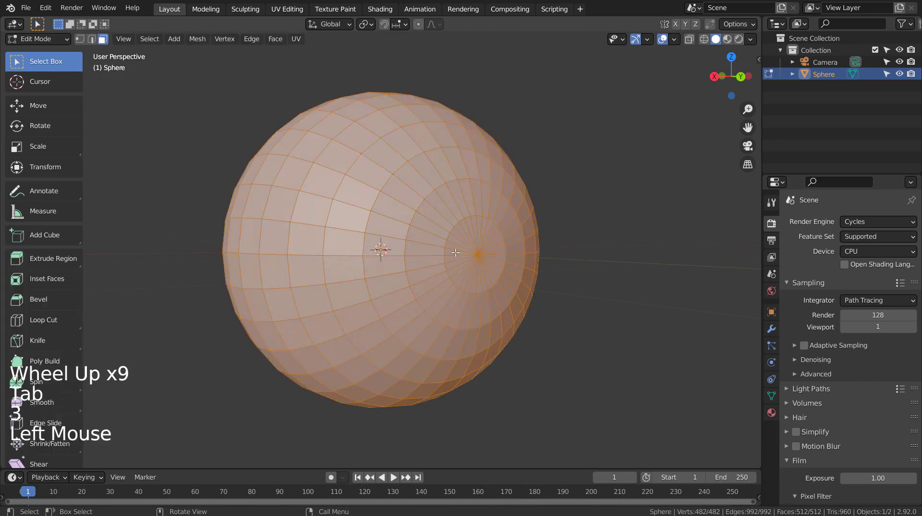
{"action": "middle_click_drag", "start_coordinate": [457, 253], "coordinate": [460, 271]}
{"action": "middle_click", "coordinate": [255, 258]}
{"action": "left_click", "coordinate": [262, 256], "text": "ctrl"}
{"action": "key", "text": "x"}
{"action": "left_click", "coordinate": [338, 257]}
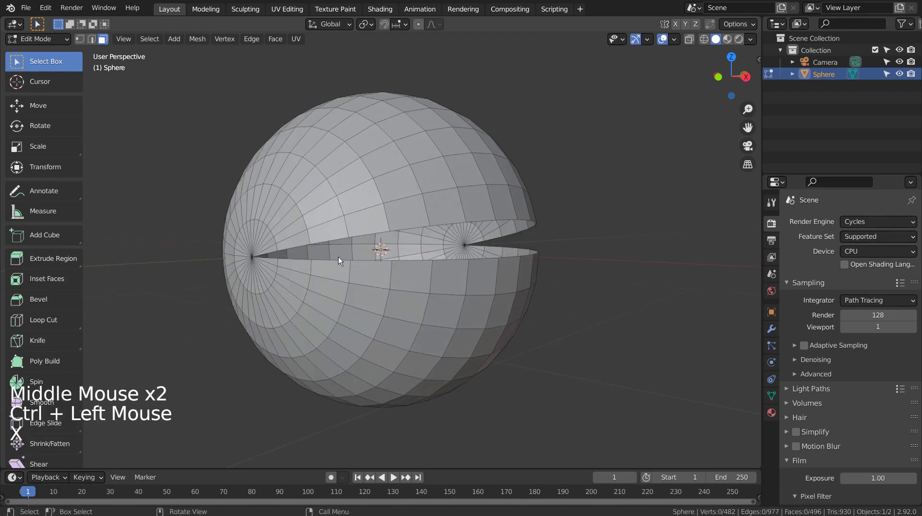
- Delete the adjacent ring of faces to widen the slit, then inspect the opening
{"action": "middle_click_drag", "start_coordinate": [534, 281], "coordinate": [430, 263]}
{"action": "left_click", "coordinate": [430, 263]}
{"action": "middle_click_drag", "start_coordinate": [294, 281], "coordinate": [306, 257]}
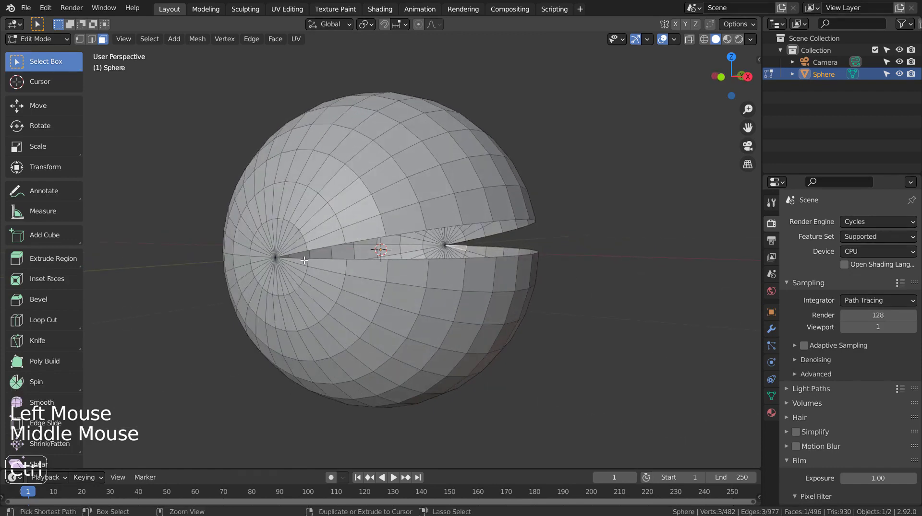
{"action": "left_click", "coordinate": [304, 261], "text": "ctrl"}
{"action": "key", "text": "x"}
{"action": "left_click", "coordinate": [312, 260]}
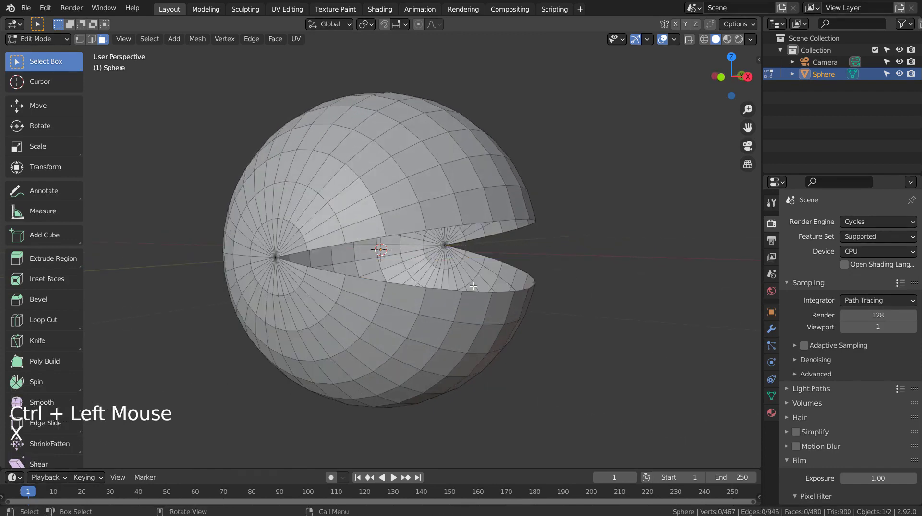
{"action": "key", "text": "Tab"}
{"action": "mouse_move", "coordinate": [409, 288]}
{"action": "middle_mouse_down"}
{"action": "mouse_move", "coordinate": [456, 283]}
{"action": "mouse_move", "coordinate": [363, 283]}
{"action": "mouse_move", "coordinate": [410, 278]}
{"action": "middle_mouse_up"}
{"action": "key", "text": "Tab"}
- In vertex select mode, pick vertices at the opening's corners, undoing one mistaken pick
{"action": "key", "text": "1"}
{"action": "left_click", "coordinate": [370, 276]}
{"action": "middle_click_drag", "start_coordinate": [255, 278], "coordinate": [434, 278]}
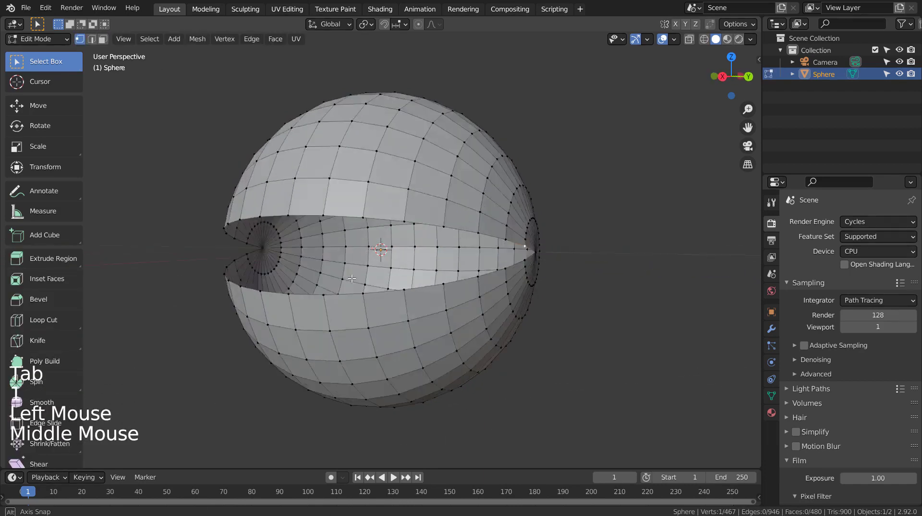
{"action": "left_click", "coordinate": [283, 248], "text": "shift"}
{"action": "key", "text": "ctrl+z"}
{"action": "left_click", "coordinate": [284, 248], "text": "shift"}
{"action": "middle_click_drag", "start_coordinate": [474, 271], "coordinate": [487, 253]}
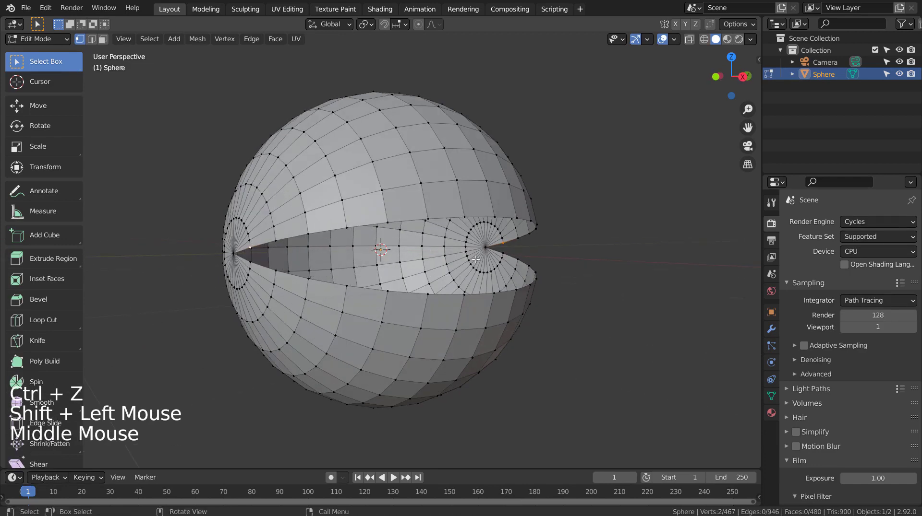
- Select the whole upper rim in wireframe view and assign it to a new vertex group
{"action": "left_click", "coordinate": [500, 243]}
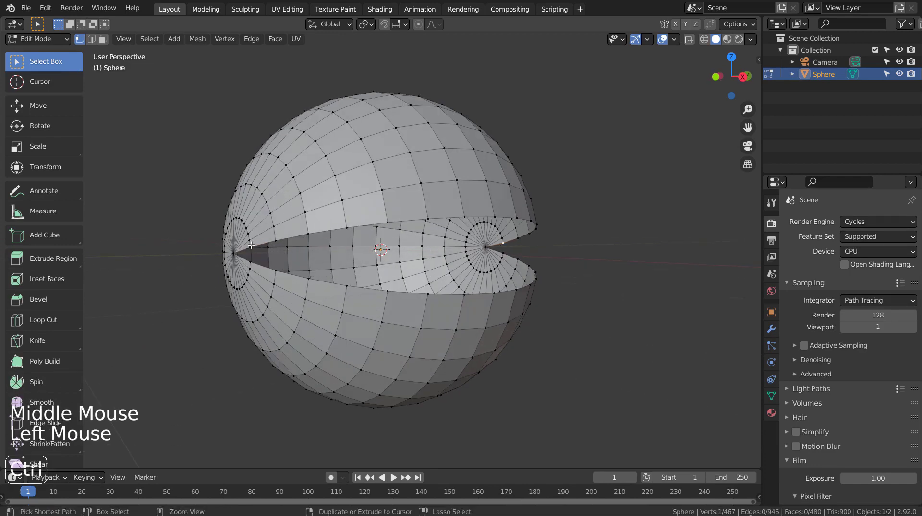
{"action": "left_click", "coordinate": [358, 258], "text": "ctrl"}
{"action": "mouse_move", "coordinate": [359, 258]}
{"action": "middle_mouse_down"}
{"action": "mouse_move", "coordinate": [342, 255]}
{"action": "mouse_move", "coordinate": [381, 237]}
{"action": "mouse_move", "coordinate": [473, 236]}
{"action": "mouse_move", "coordinate": [579, 278]}
{"action": "mouse_move", "coordinate": [566, 290]}
{"action": "mouse_move", "coordinate": [373, 282]}
{"action": "middle_mouse_up"}
{"action": "key", "text": "shift+z"}
{"action": "key", "text": "ctrl+g"}
{"action": "left_click", "coordinate": [371, 284]}
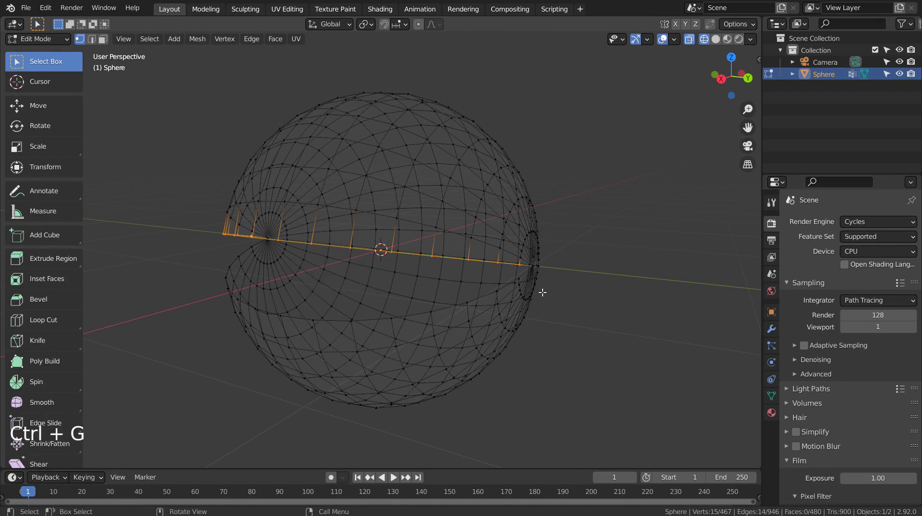
{"action": "key", "text": "Tab"}
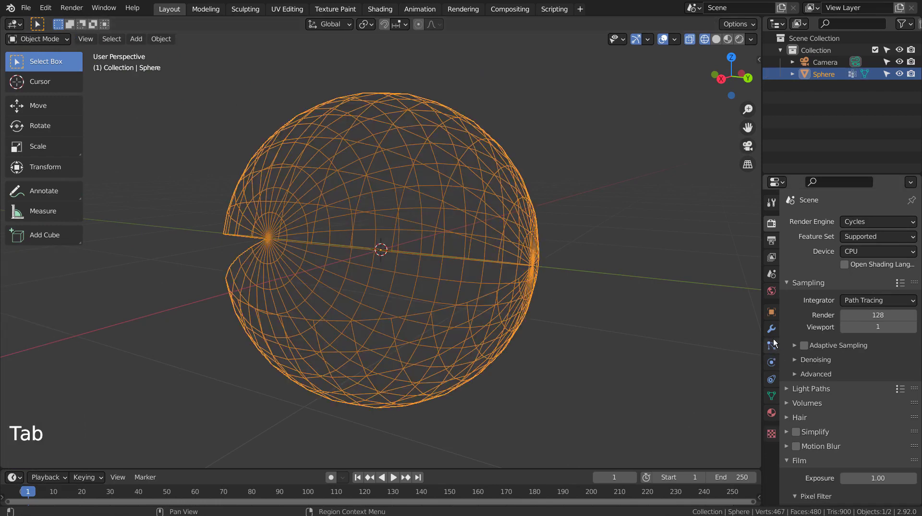
- Show the Object Data properties and enter Edit Mode in front view with solid shading
{"action": "left_click", "coordinate": [771, 331]}
{"action": "left_click", "coordinate": [772, 401]}
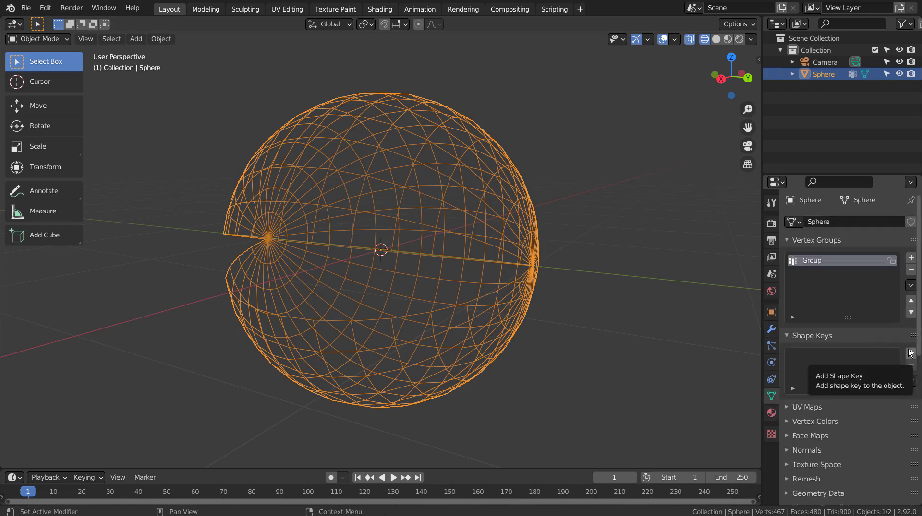
{"action": "key", "text": "Tab"}
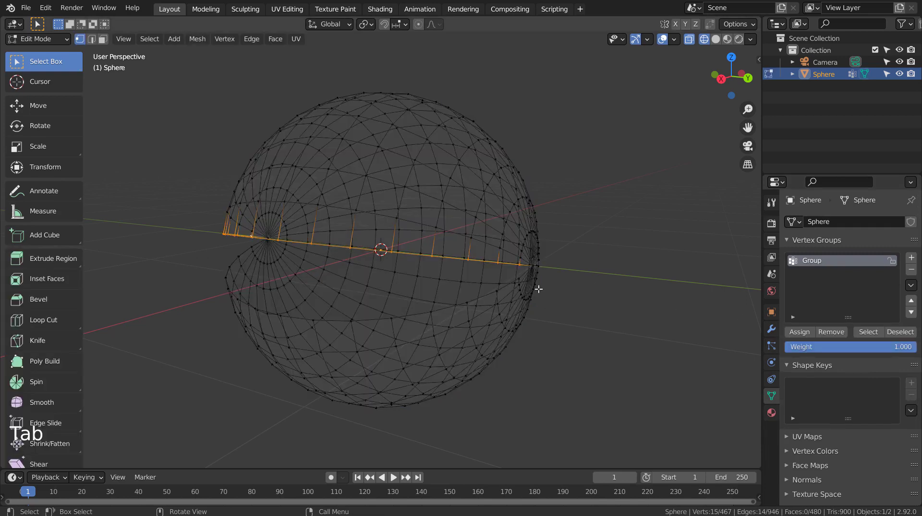
{"action": "key", "text": "KP_3"}
{"action": "key", "text": "KP_1"}
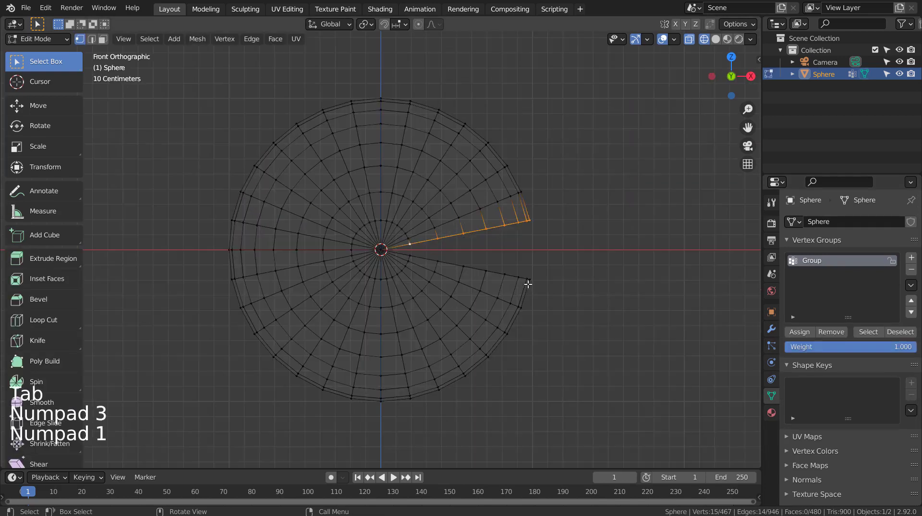
{"action": "key", "text": "shift+z"}
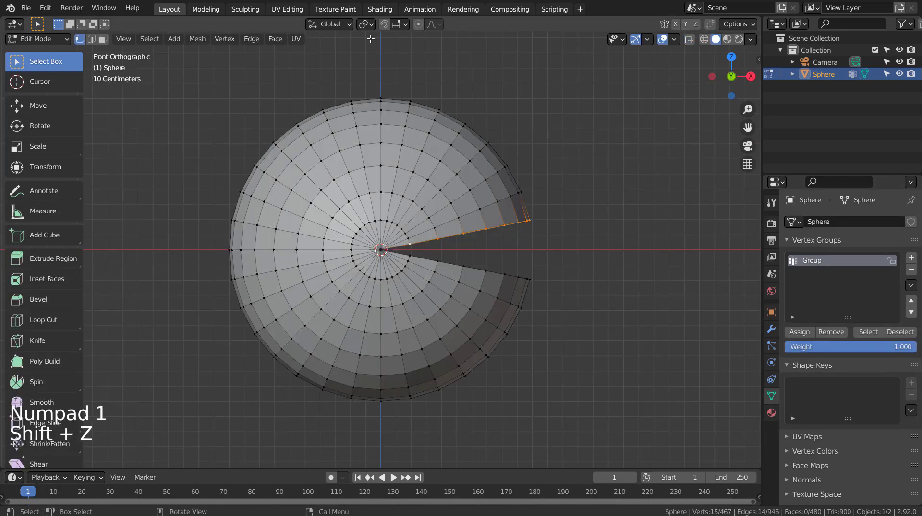
- Set the pivot to 3D Cursor and rotate the upper rim about 10° upward
{"action": "left_click", "coordinate": [367, 24]}
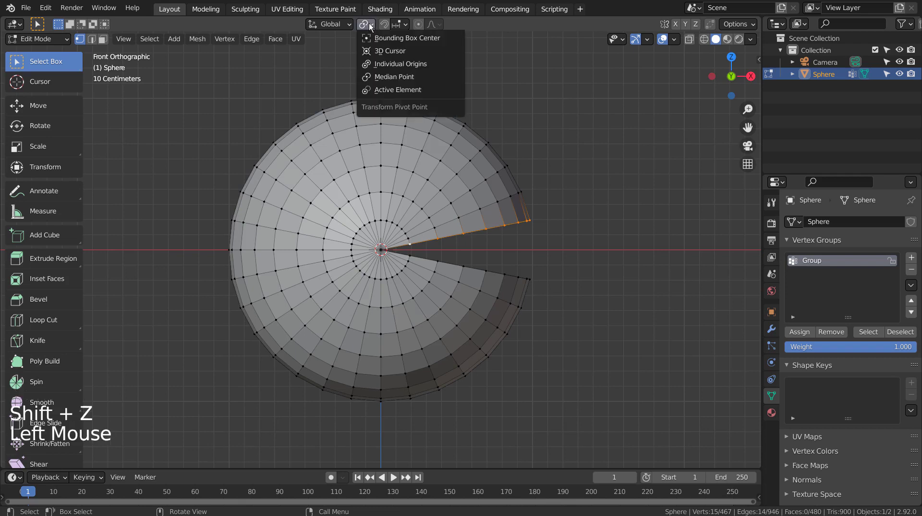
{"action": "left_click", "coordinate": [413, 51]}
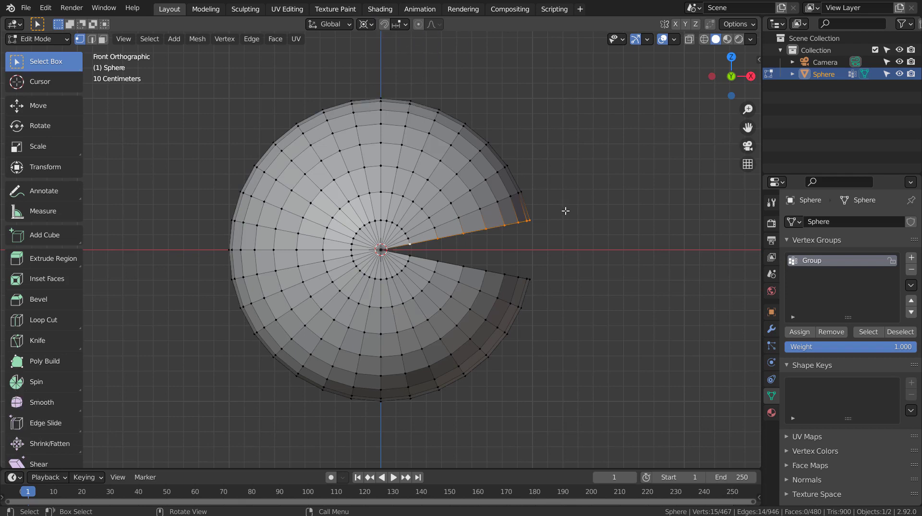
{"action": "key", "text": "r"}
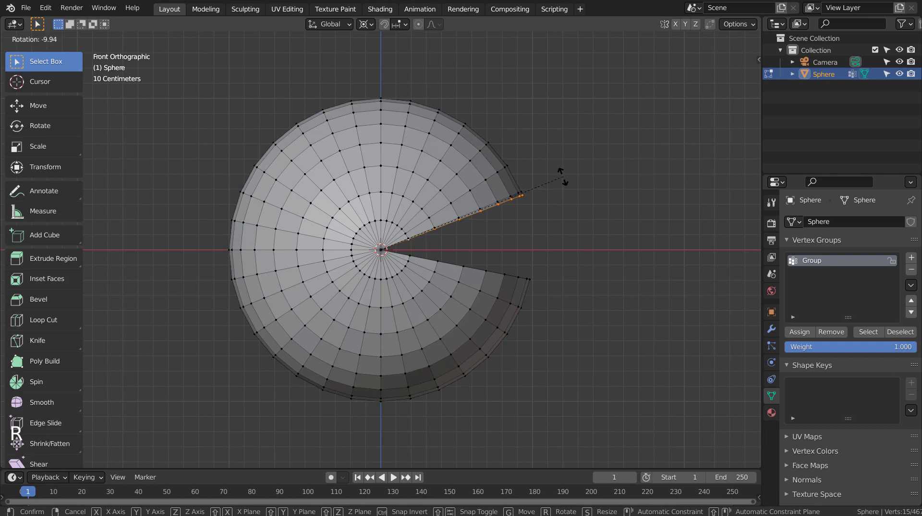
{"action": "left_click", "coordinate": [562, 176]}
{"action": "key", "text": "Tab"}
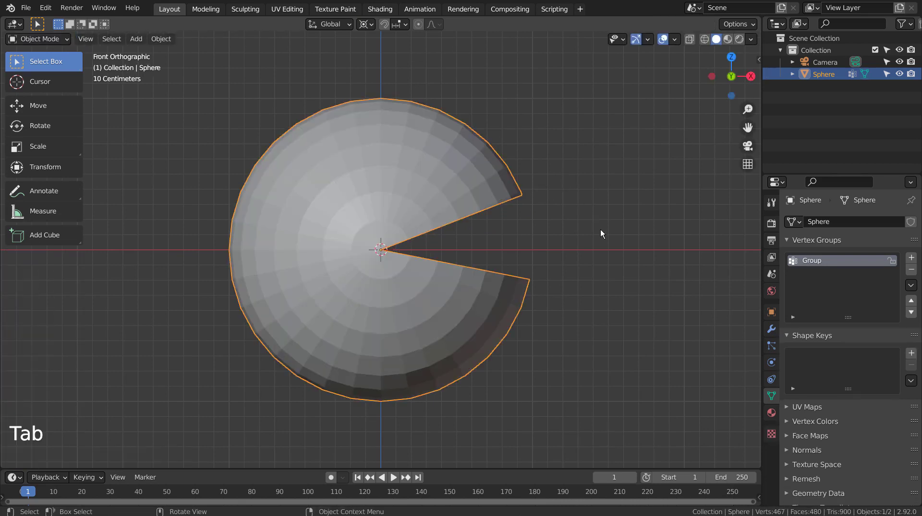
{"action": "key", "text": "KP_1"}
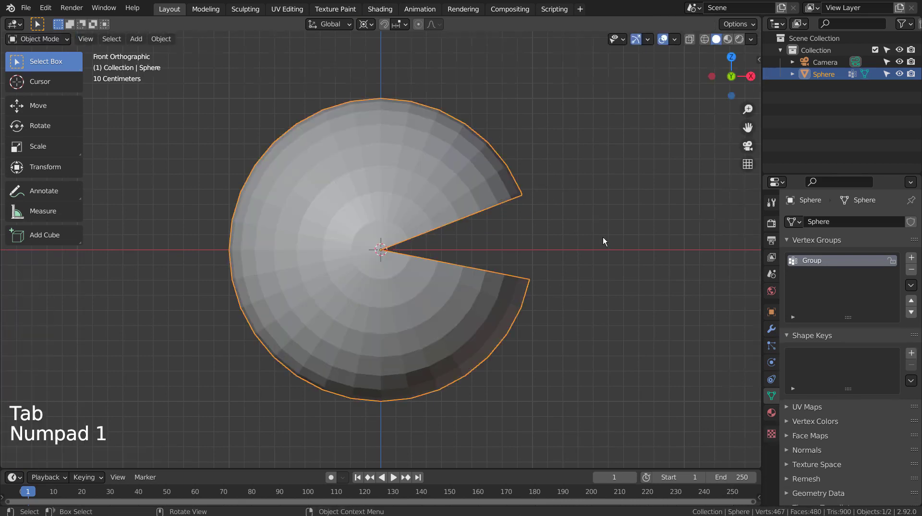
{"action": "key", "text": "KP_3"}
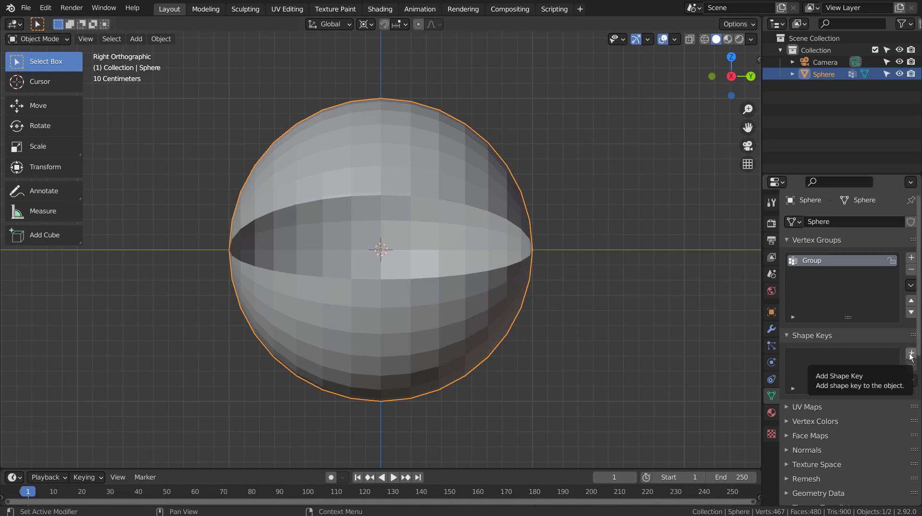
- Select the lower rim vertices and assign them to new vertex group Group.001
{"action": "left_click", "coordinate": [508, 274]}
{"action": "key", "text": "Tab"}
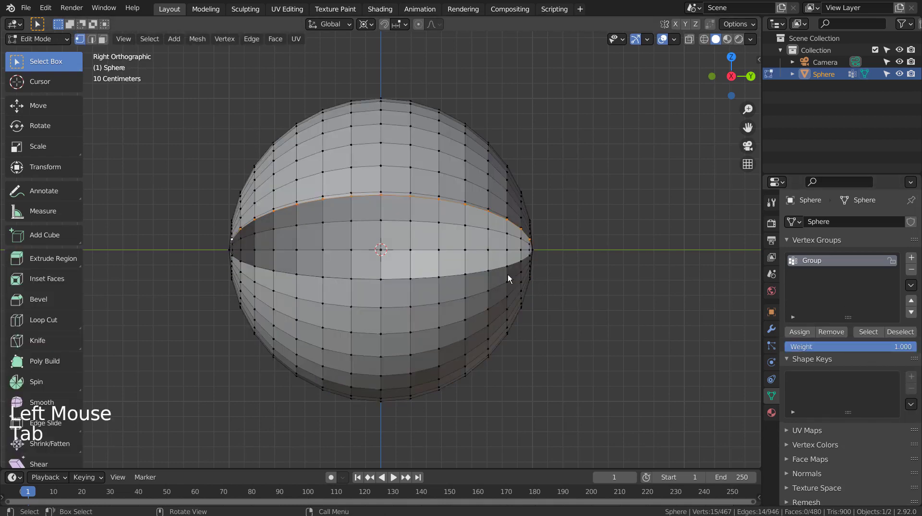
{"action": "mouse_move", "coordinate": [508, 275]}
{"action": "middle_mouse_down"}
{"action": "mouse_move", "coordinate": [422, 303]}
{"action": "mouse_move", "coordinate": [569, 329]}
{"action": "mouse_move", "coordinate": [412, 333]}
{"action": "middle_mouse_up"}
{"action": "left_click", "coordinate": [489, 283]}
{"action": "left_click", "coordinate": [569, 330], "text": "ctrl"}
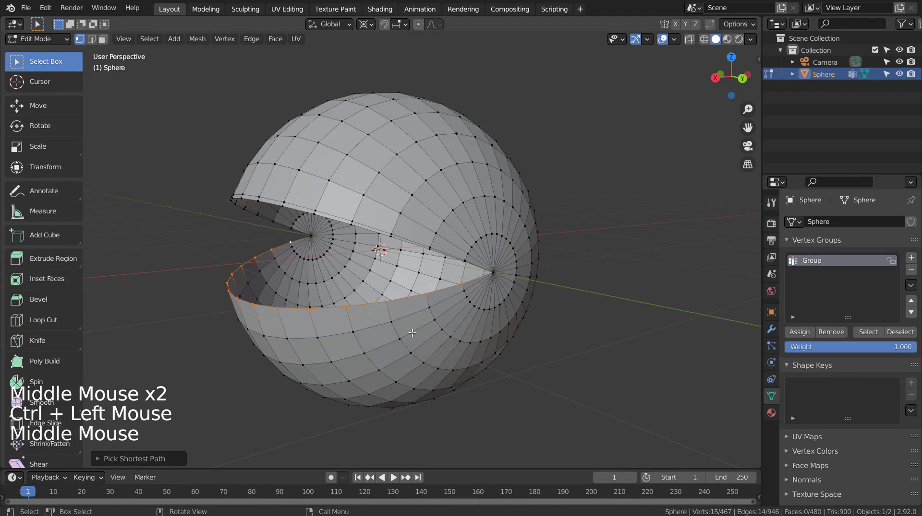
{"action": "key", "text": "ctrl+g"}
{"action": "left_click", "coordinate": [503, 339]}
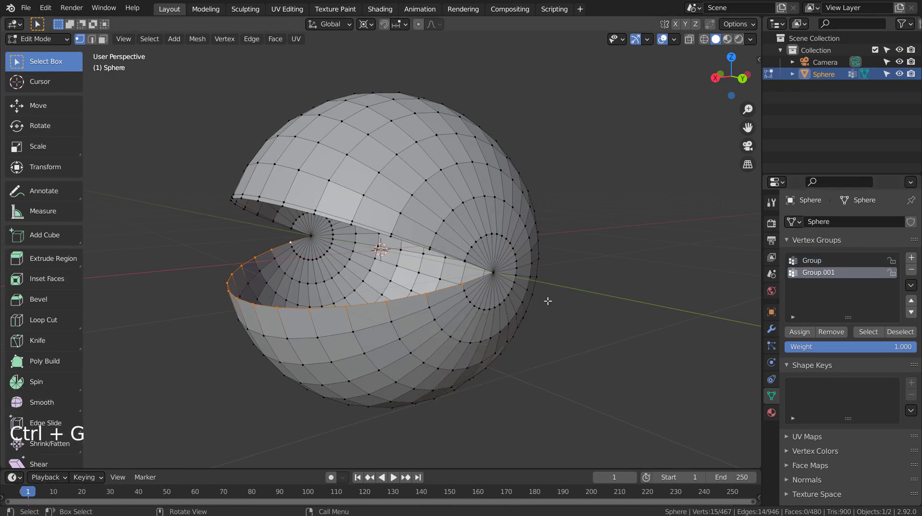
- Rotate the lower rim about 9° downward in front view and orbit to inspect
{"action": "key", "text": "KP_3"}
{"action": "key", "text": "KP_1"}
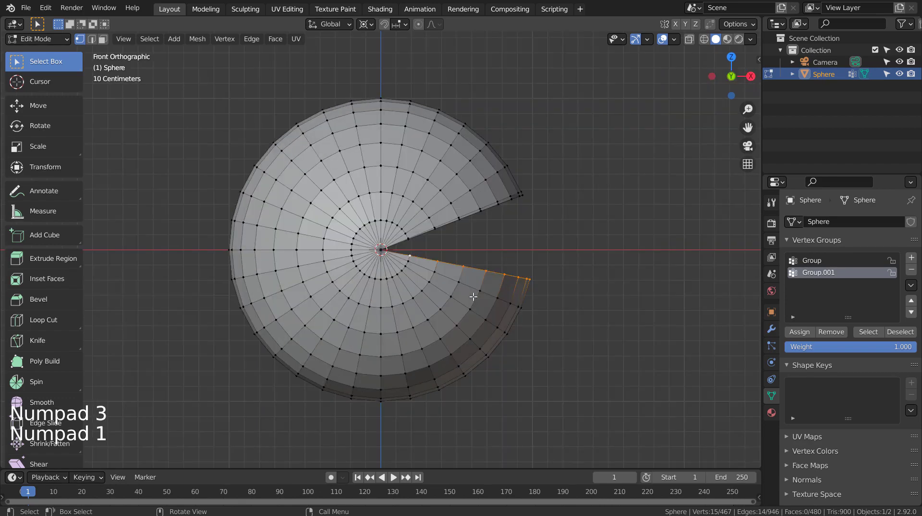
{"action": "key", "text": "r"}
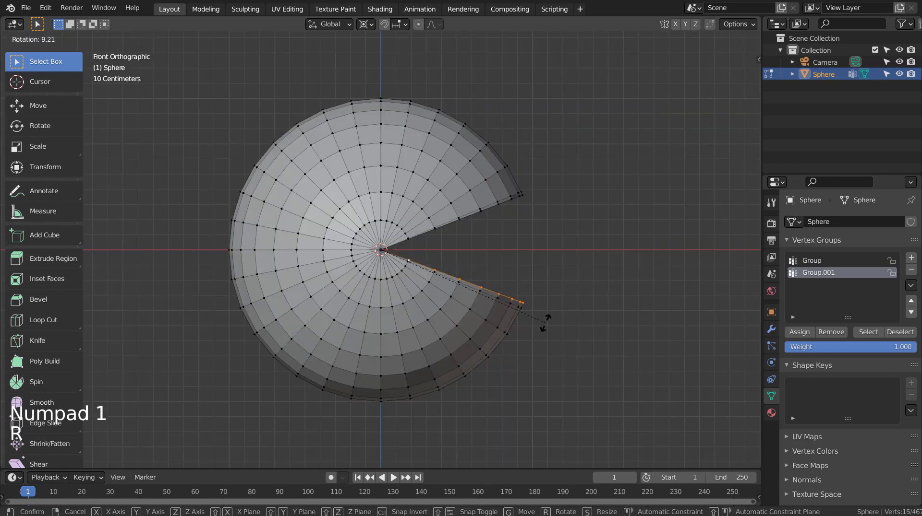
{"action": "key", "text": "Tab"}
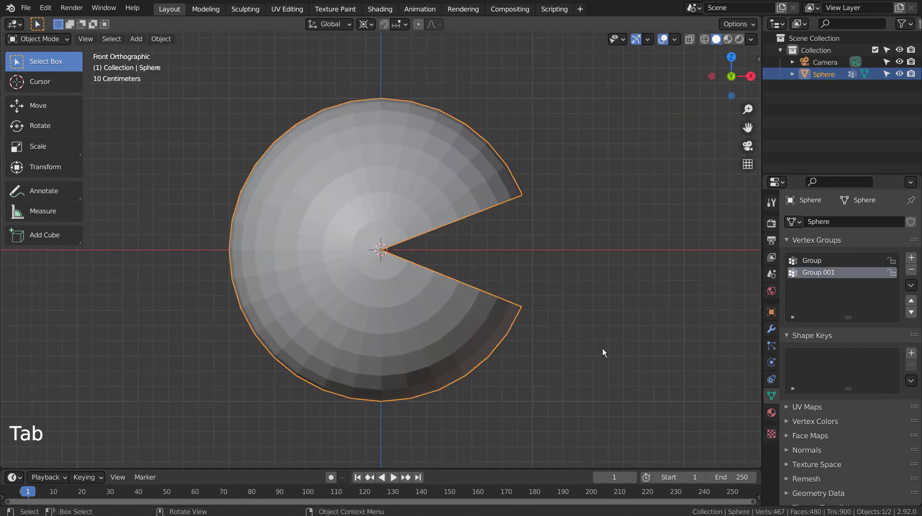
{"action": "middle_click_drag", "start_coordinate": [602, 349], "coordinate": [459, 347]}
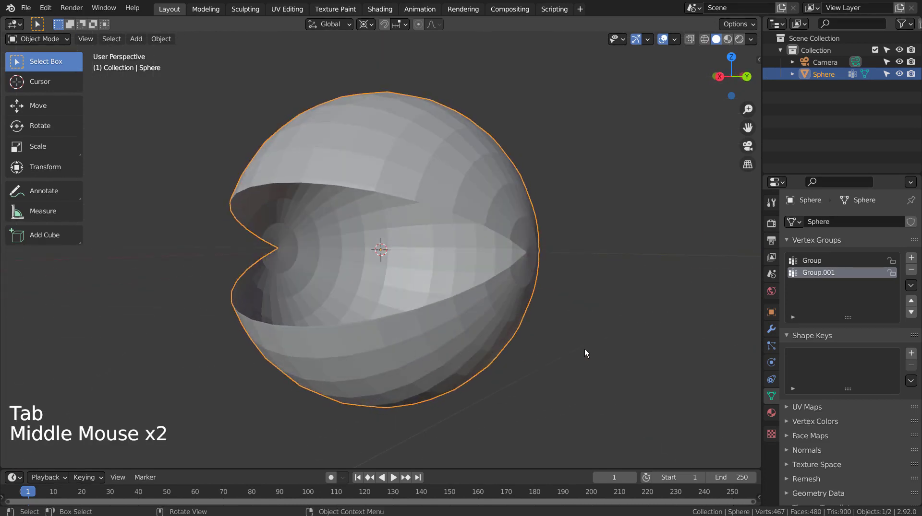
- Add a Basis shape key in Object Mode and choose vertex group Group
{"action": "key", "text": "Tab"}
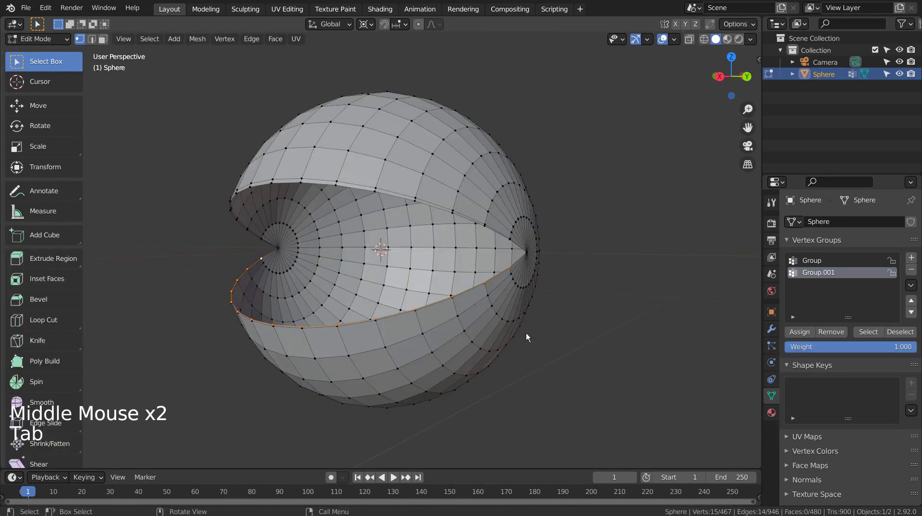
{"action": "key", "text": "Tab"}
{"action": "left_click", "coordinate": [910, 353]}
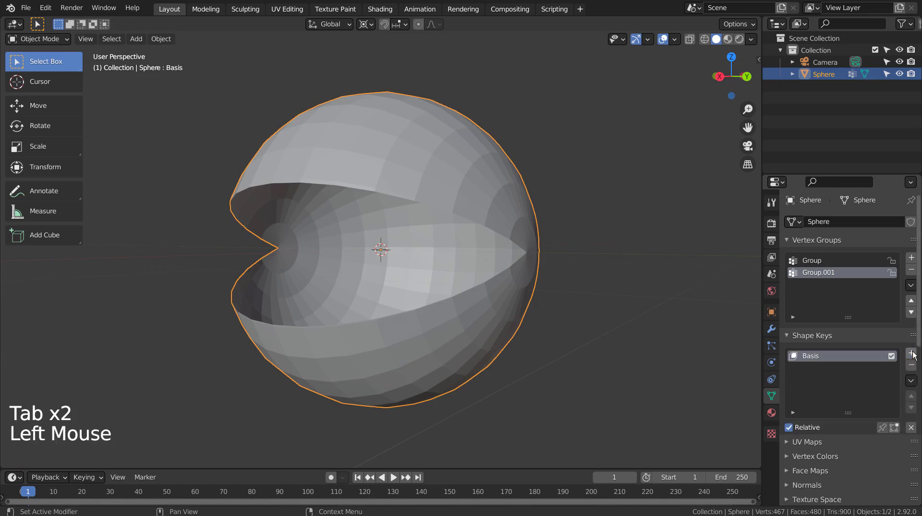
{"action": "left_click", "coordinate": [810, 260]}
{"action": "middle_click_drag", "start_coordinate": [604, 312], "coordinate": [438, 302]}
- Reselect the Group vertices in Edit Mode, view from the front, and exit
{"action": "key", "text": "Tab"}
{"action": "left_click", "coordinate": [886, 335]}
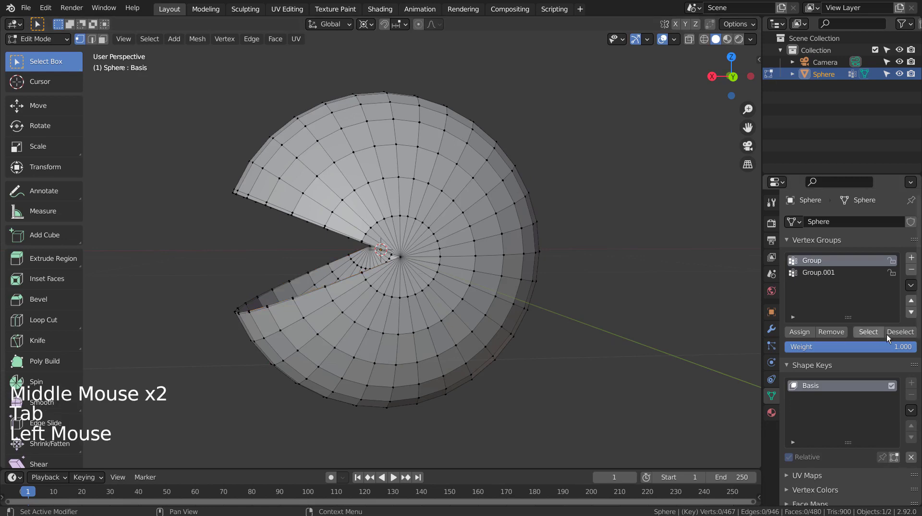
{"action": "left_click", "coordinate": [894, 335]}
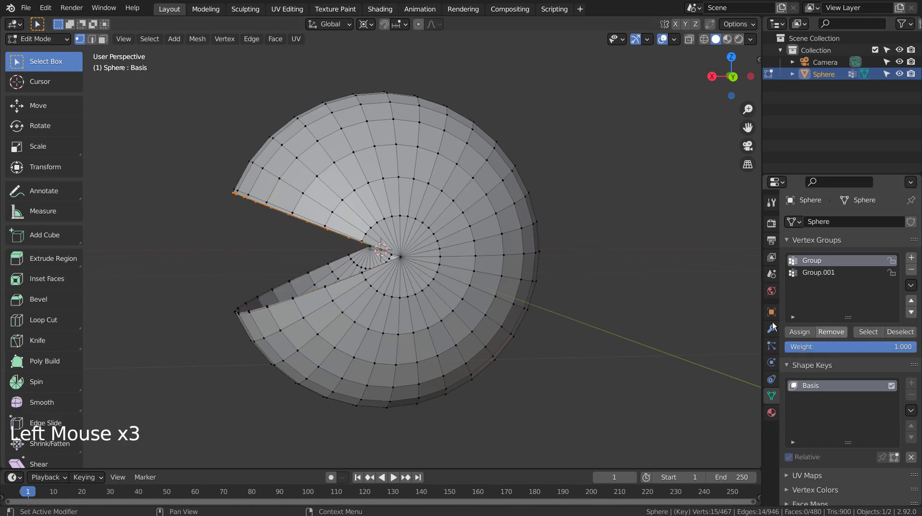
{"action": "key", "text": "KP_3"}
{"action": "key", "text": "KP_1"}
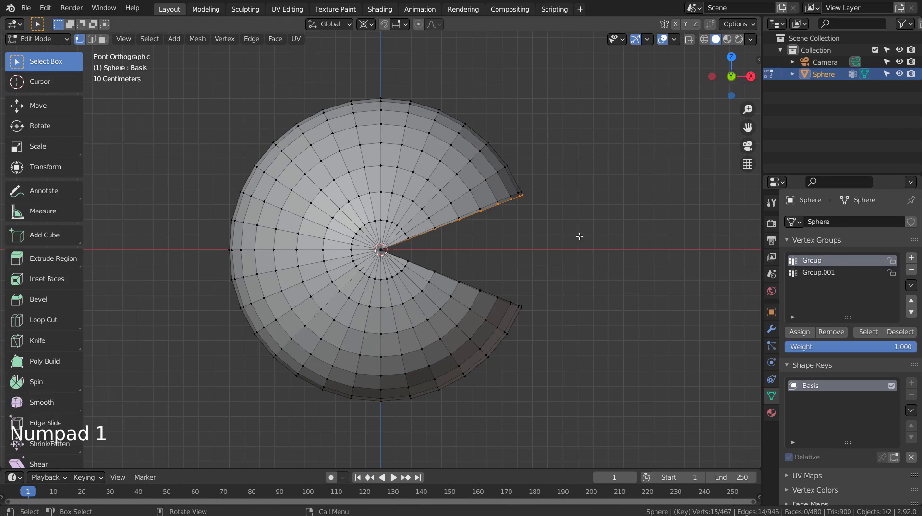
{"action": "key", "text": "Tab"}
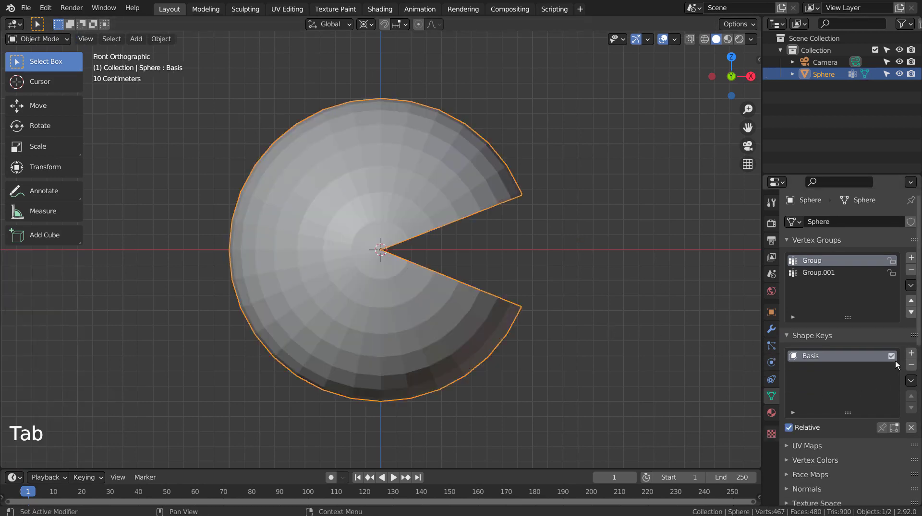
- Add shape key Key 1 and rotate the upper-edge Group vertices down to horizontal
{"action": "left_click", "coordinate": [910, 354]}
{"action": "key", "text": "Tab"}
{"action": "key", "text": "r"}
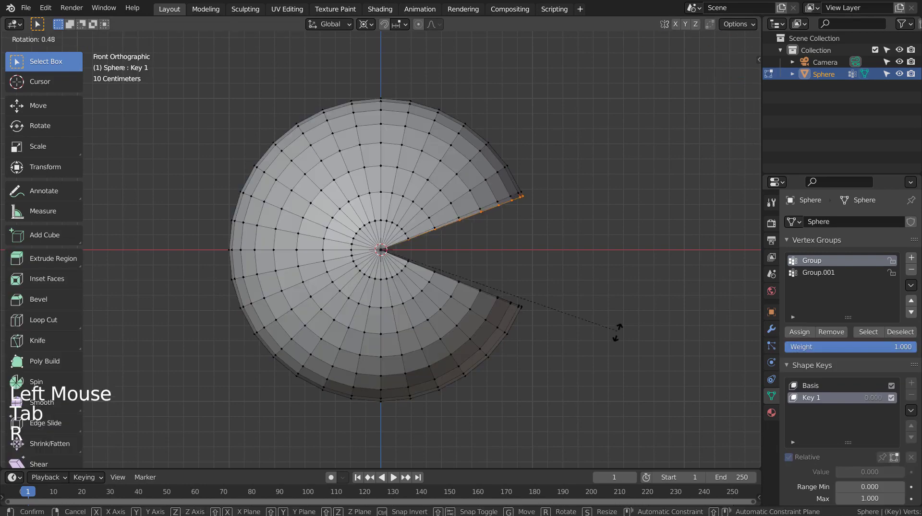
{"action": "left_click", "coordinate": [561, 400]}
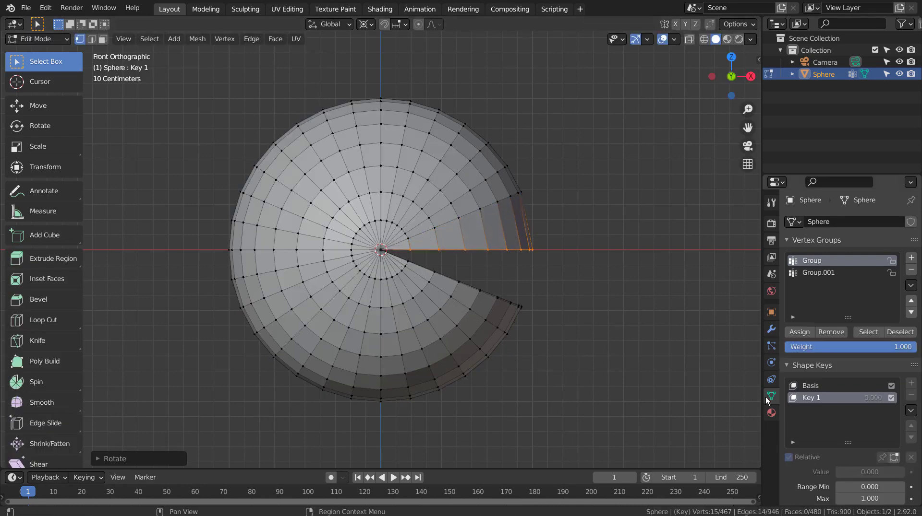
{"action": "key", "text": "Tab"}
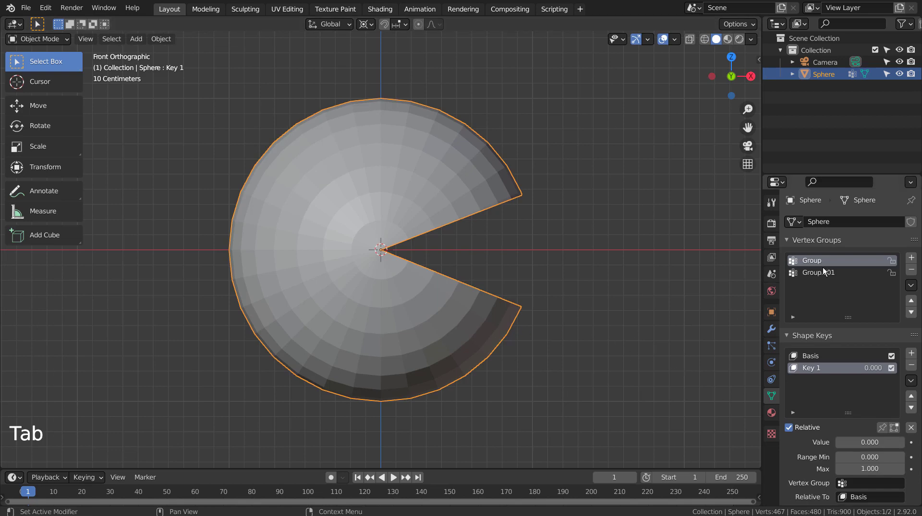
- Select the Group.001 vertices and rotate the lower edge up to close the opening
{"action": "left_click", "coordinate": [820, 273]}
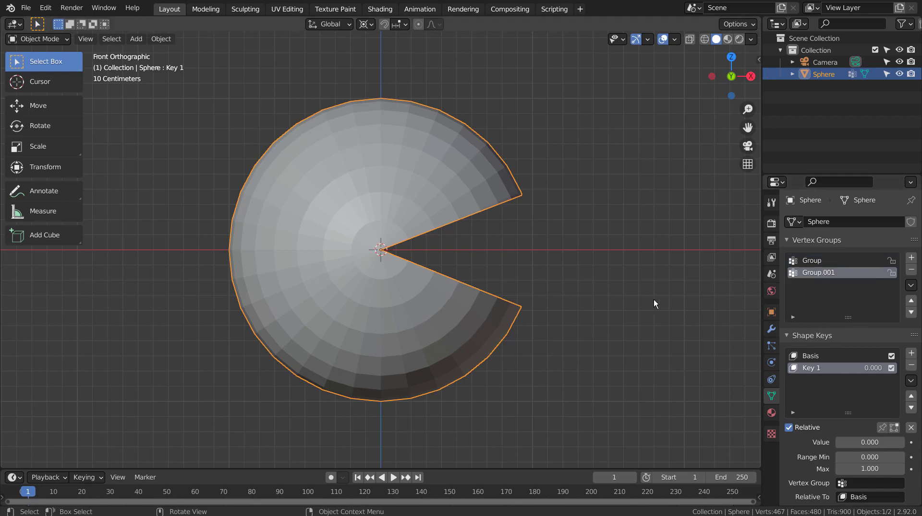
{"action": "key", "text": "Tab"}
{"action": "left_click", "coordinate": [881, 329]}
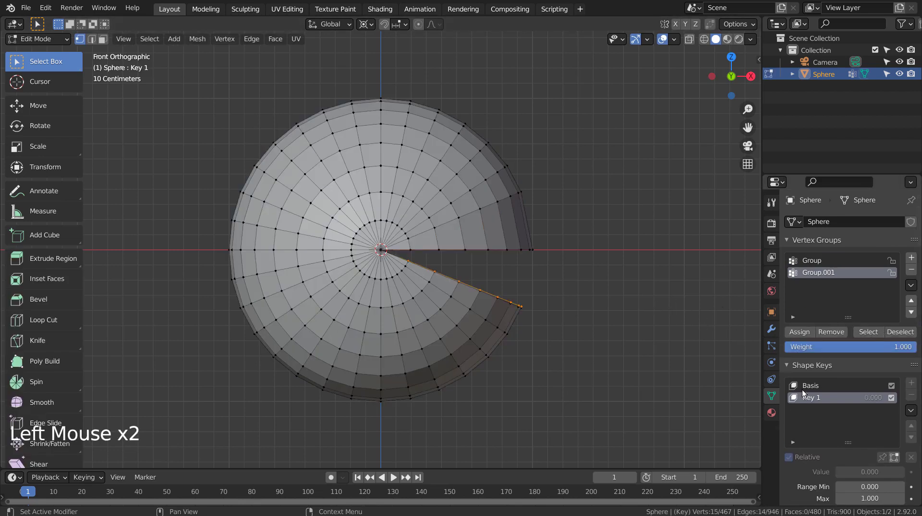
{"action": "key", "text": "r"}
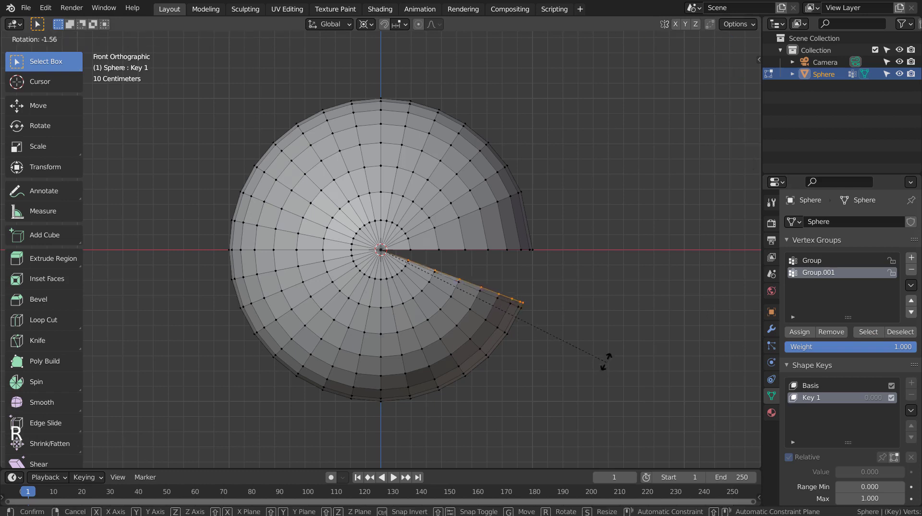
{"action": "left_click", "coordinate": [607, 274]}
{"action": "key", "text": "Tab"}
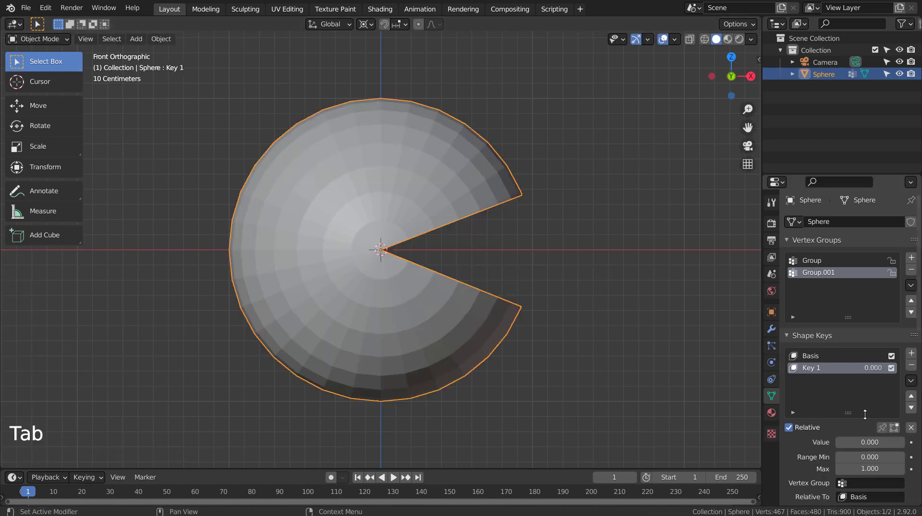
- Scrub Key 1's value to preview the opening closing and reopening
{"action": "left_click_drag", "start_coordinate": [869, 443], "coordinate": [870, 442]}
{"action": "mouse_move", "coordinate": [601, 373]}
{"action": "middle_mouse_down"}
{"action": "mouse_move", "coordinate": [387, 370]}
{"action": "mouse_move", "coordinate": [410, 369]}
{"action": "middle_mouse_up"}
{"action": "left_click_drag", "start_coordinate": [857, 440], "coordinate": [858, 440]}
- Add a new UV sphere rotated 90° around X as the inner eyeball
{"action": "left_click", "coordinate": [602, 329]}
{"action": "key", "text": "shift+a"}
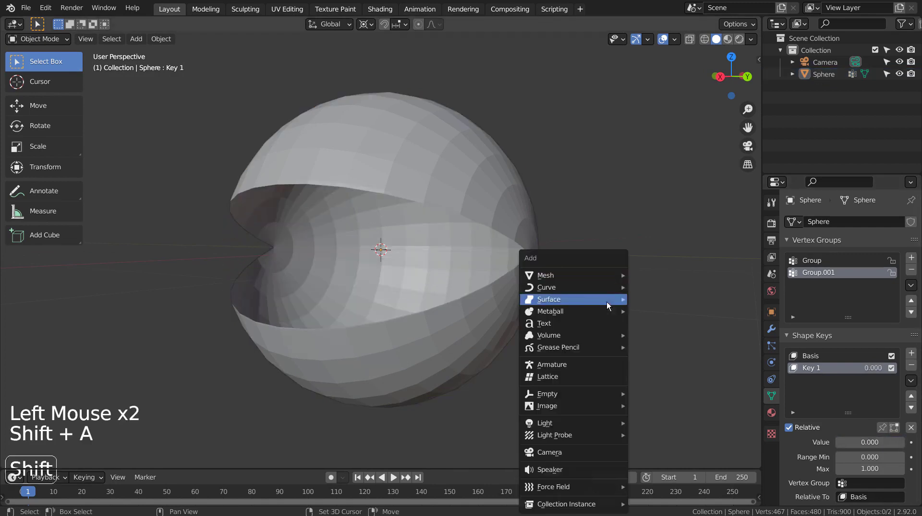
{"action": "mouse_move", "coordinate": [572, 275]}
{"action": "left_click", "coordinate": [671, 53]}
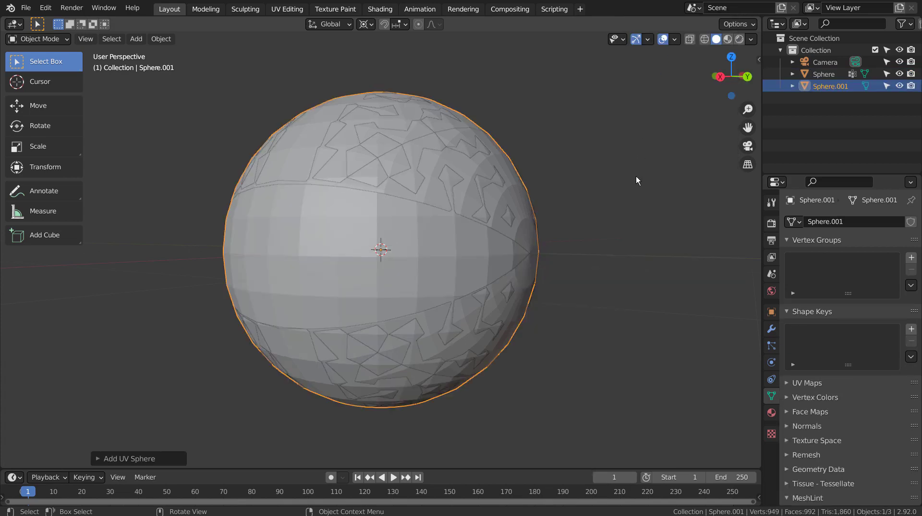
{"action": "type", "text": "rx90"}
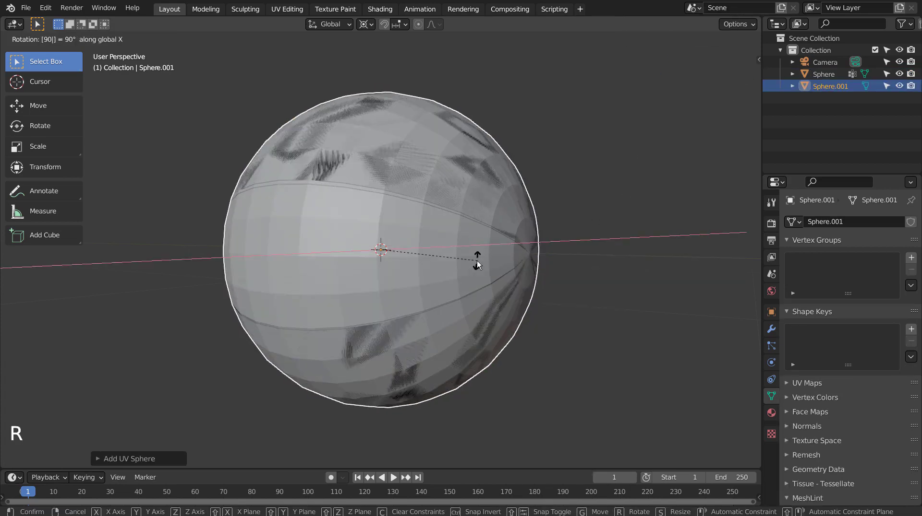
{"action": "key", "text": "Return"}
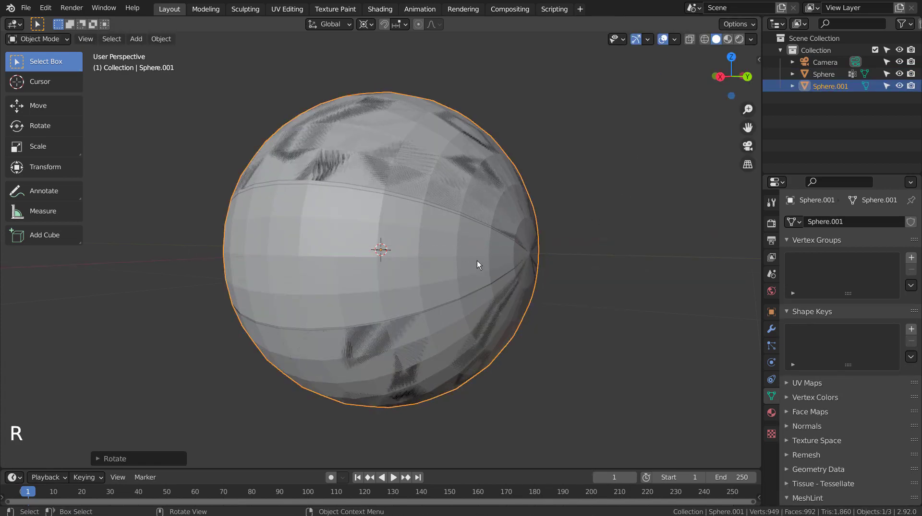
{"action": "key", "text": "KP_1"}
- Select the lid sphere and try a rotation in top view, then undo it
{"action": "left_click", "coordinate": [430, 173]}
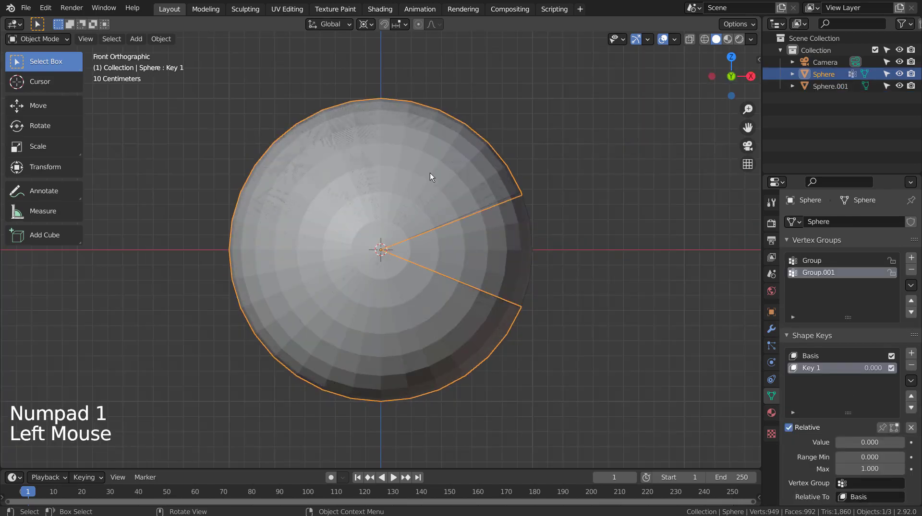
{"action": "key", "text": "KP_7"}
{"action": "key", "text": "r"}
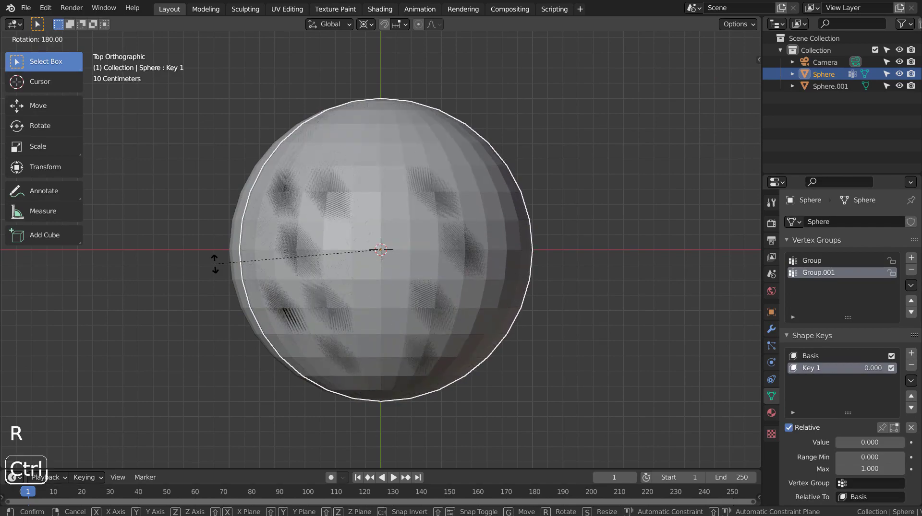
{"action": "left_click", "coordinate": [496, 363]}
{"action": "mouse_move", "coordinate": [496, 363]}
{"action": "middle_mouse_down"}
{"action": "mouse_move", "coordinate": [715, 266]}
{"action": "mouse_move", "coordinate": [663, 251]}
{"action": "middle_mouse_up"}
{"action": "key", "text": "ctrl+z"}
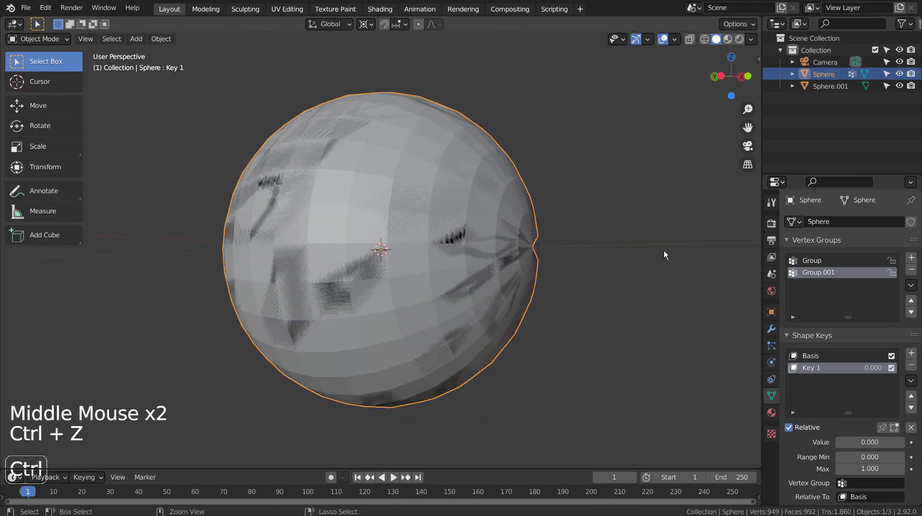
{"action": "key", "text": "KP_7"}
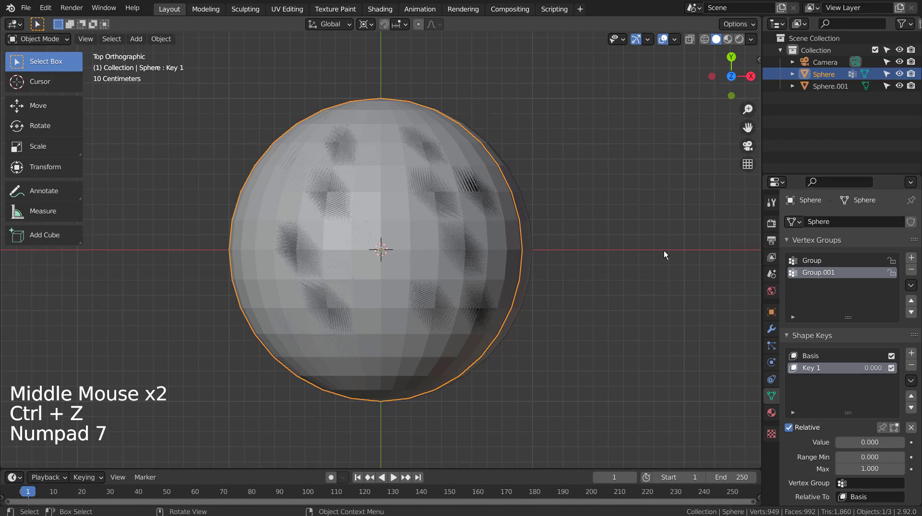
- Scale the lid sphere up slightly so it encloses the eyeball
{"action": "key", "text": "s"}
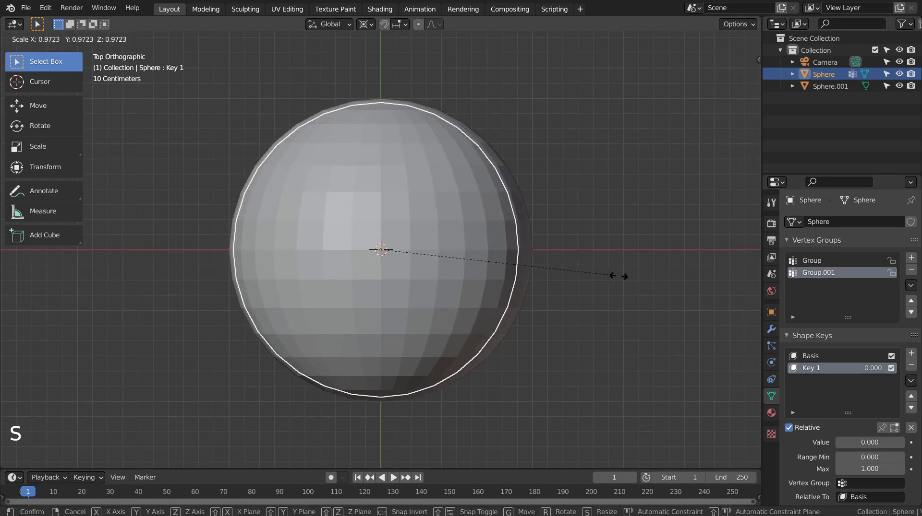
{"action": "left_click", "coordinate": [614, 274]}
{"action": "mouse_move", "coordinate": [614, 274]}
{"action": "middle_mouse_down"}
{"action": "mouse_move", "coordinate": [652, 310]}
{"action": "mouse_move", "coordinate": [433, 223]}
{"action": "mouse_move", "coordinate": [406, 222]}
{"action": "mouse_move", "coordinate": [439, 201]}
{"action": "middle_mouse_up"}
{"action": "key", "text": "s"}
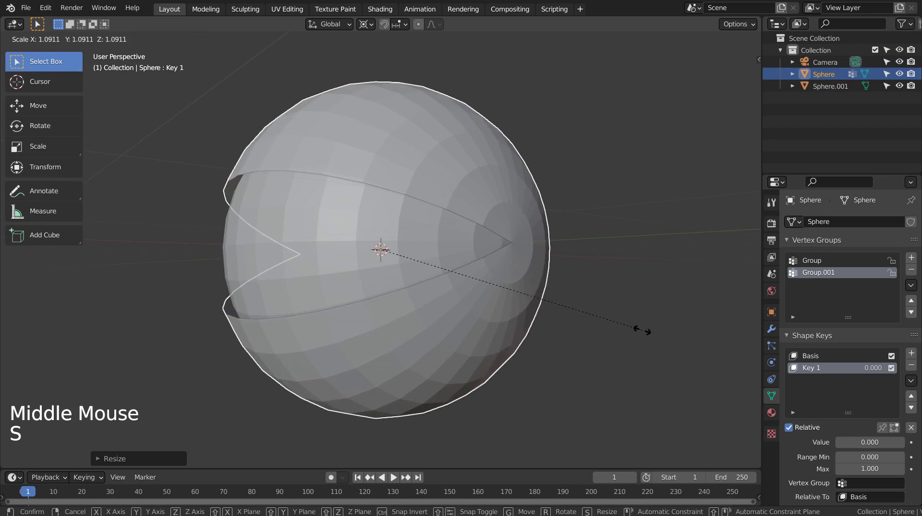
{"action": "left_click", "coordinate": [632, 333]}
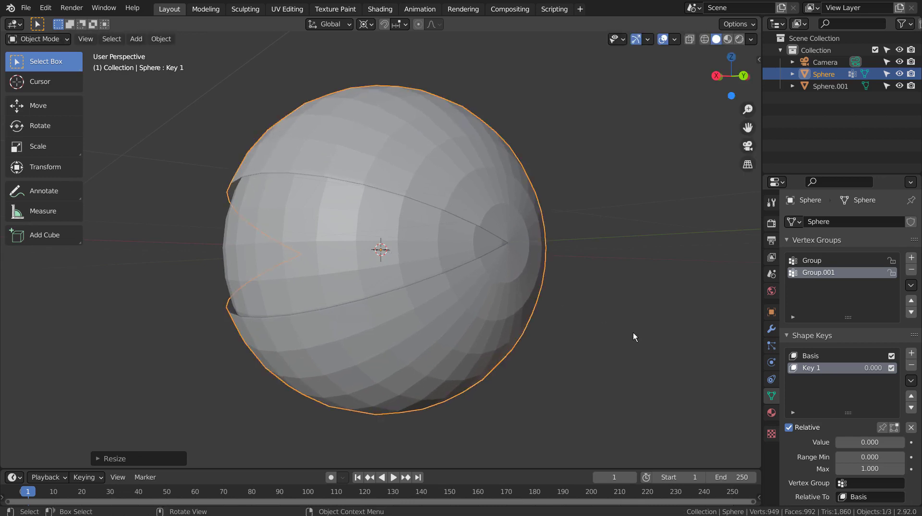
- Rotate the lid sphere about 90° around its vertical axis in top view
{"action": "key", "text": "KP_1"}
{"action": "key", "text": "KP_7"}
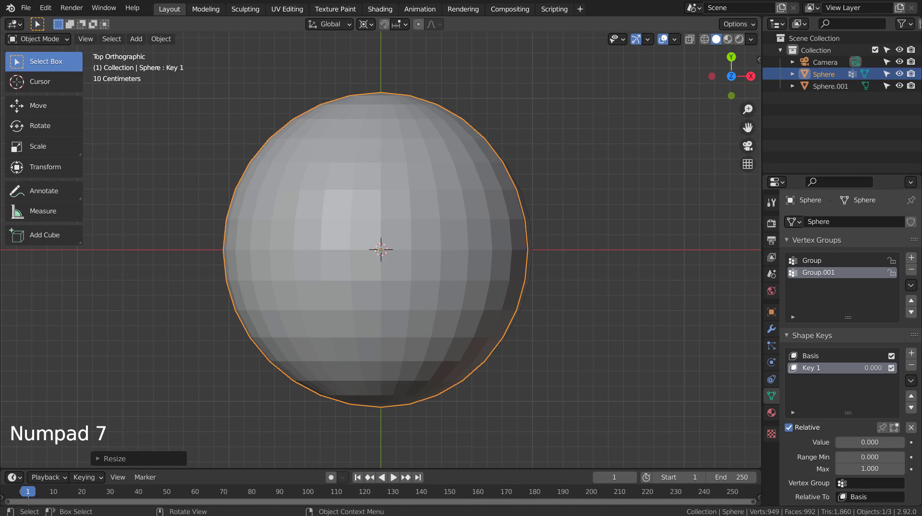
{"action": "key", "text": "r"}
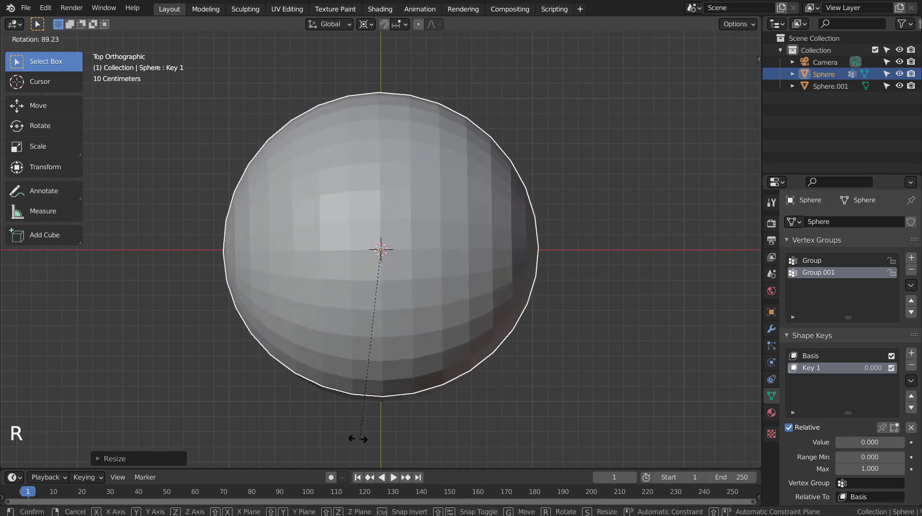
{"action": "left_click", "coordinate": [355, 438]}
{"action": "middle_click_drag", "start_coordinate": [485, 421], "coordinate": [512, 286]}
{"action": "key", "text": "KP_1"}
- Add subdivision smoothing to the outer lid sphere
{"action": "left_click", "coordinate": [459, 258]}
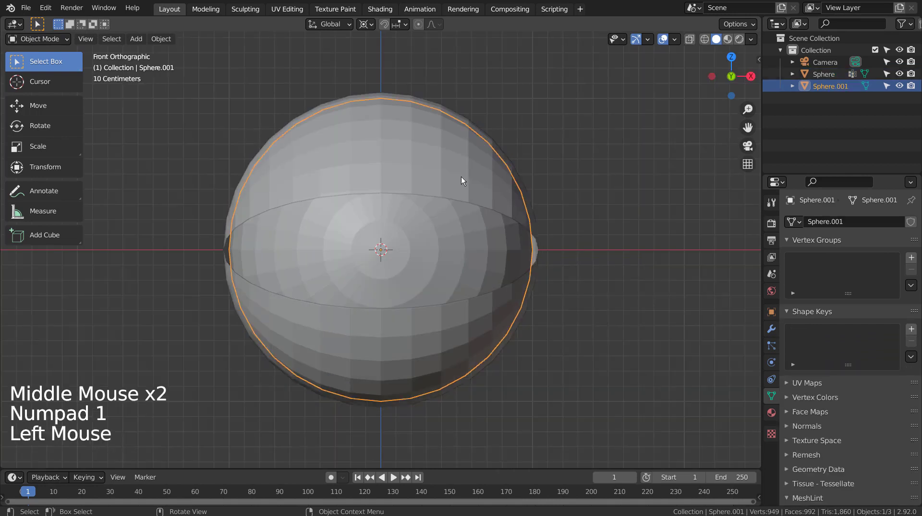
{"action": "left_click", "coordinate": [460, 176]}
{"action": "key", "text": "ctrl+3"}
- In face edit mode, select the iris ring of faces around the eyeball's front pole
{"action": "left_click", "coordinate": [468, 255]}
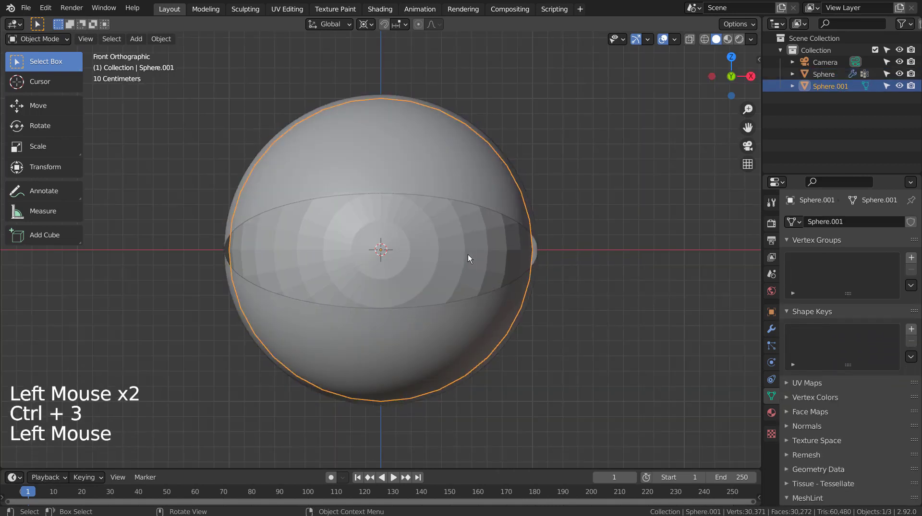
{"action": "key", "text": "Tab"}
{"action": "key", "text": "3"}
{"action": "left_click", "coordinate": [589, 363]}
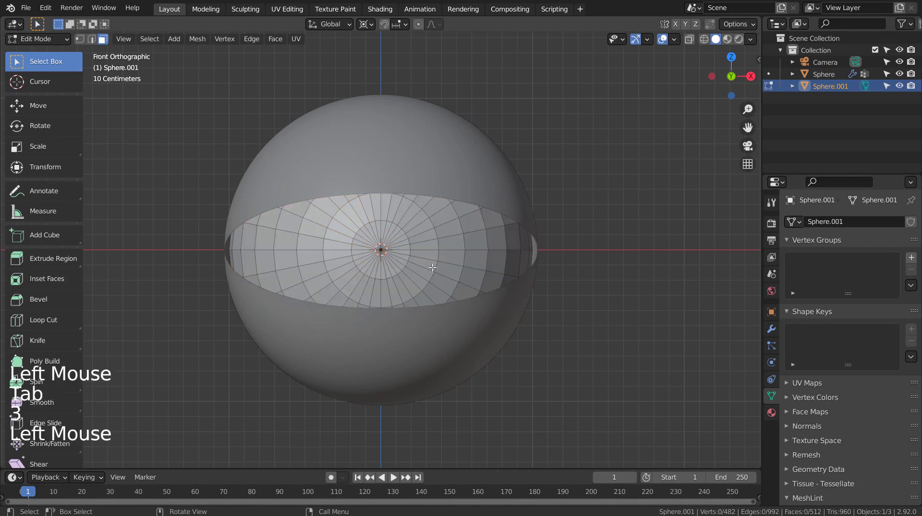
{"action": "key", "text": "c"}
{"action": "left_click_drag", "start_coordinate": [384, 255], "coordinate": [409, 259]}
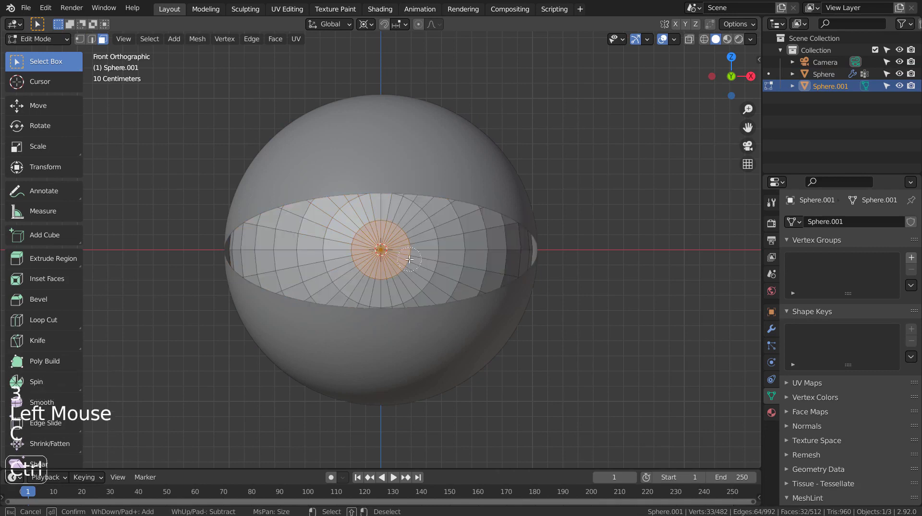
{"action": "key", "text": "Escape"}
{"action": "key", "text": "ctrl+KP_Add"}
{"action": "key", "text": "ctrl+KP_Add"}
{"action": "key", "text": "ctrl+KP_Add"}
{"action": "key", "text": "ctrl+KP_Add"}
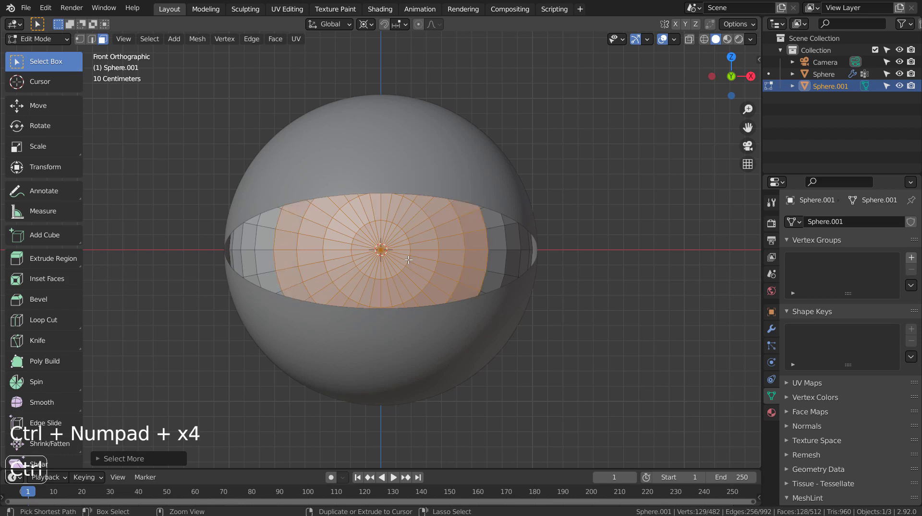
{"action": "key", "text": "ctrl+KP_Subtract"}
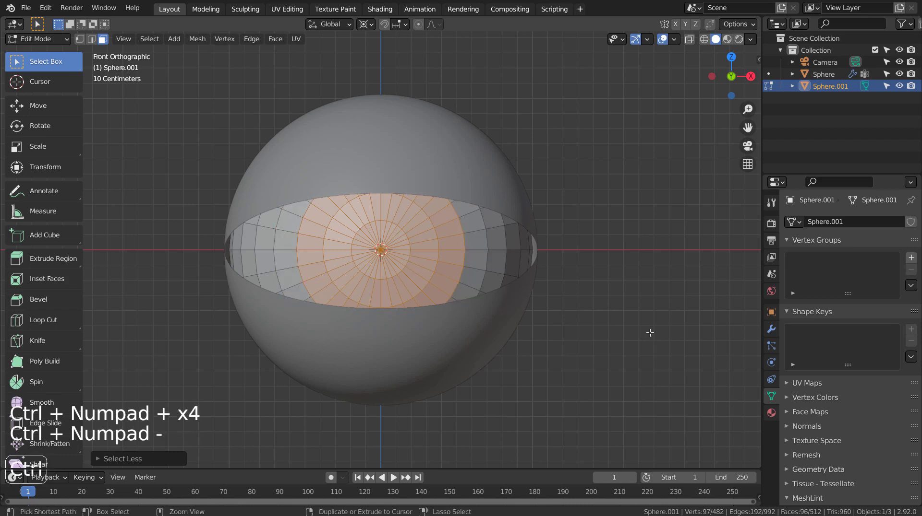
- Give the eye sphere a white base material, Material.001
{"action": "left_click", "coordinate": [771, 413]}
{"action": "left_click", "coordinate": [862, 282]}
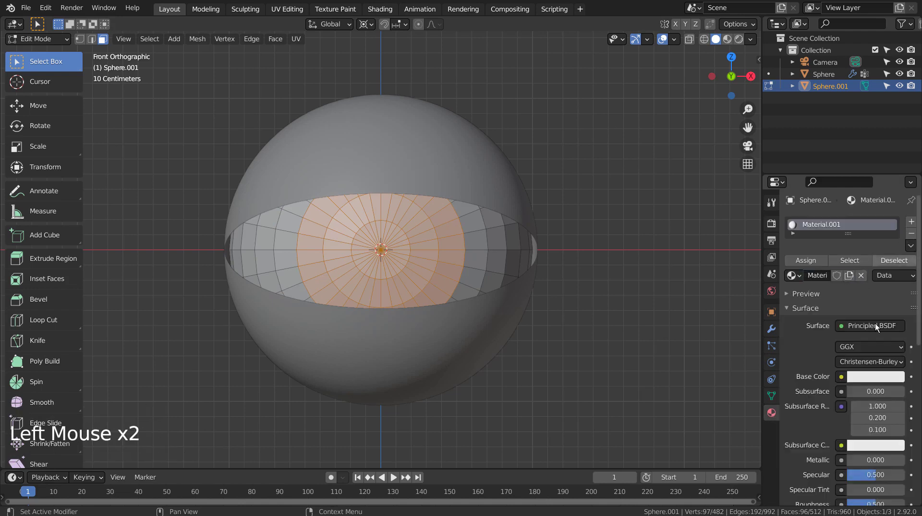
{"action": "left_click", "coordinate": [873, 380]}
{"action": "left_click", "coordinate": [894, 210]}
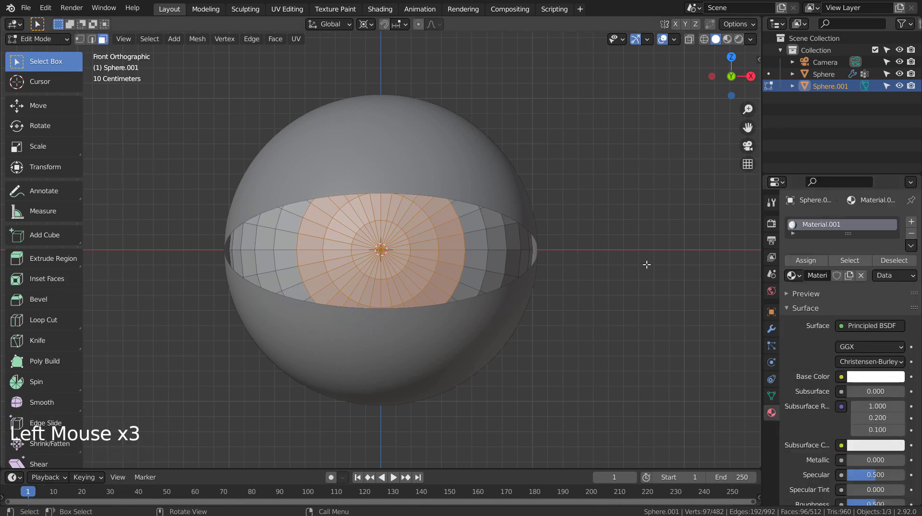
- Add a blue second material and assign it to the iris faces
{"action": "left_click", "coordinate": [911, 222]}
{"action": "left_click", "coordinate": [841, 303]}
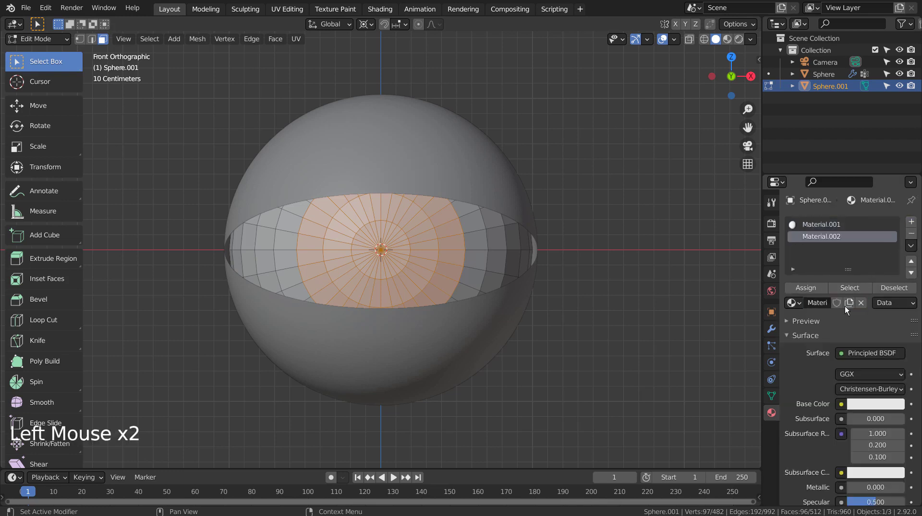
{"action": "left_click", "coordinate": [862, 406]}
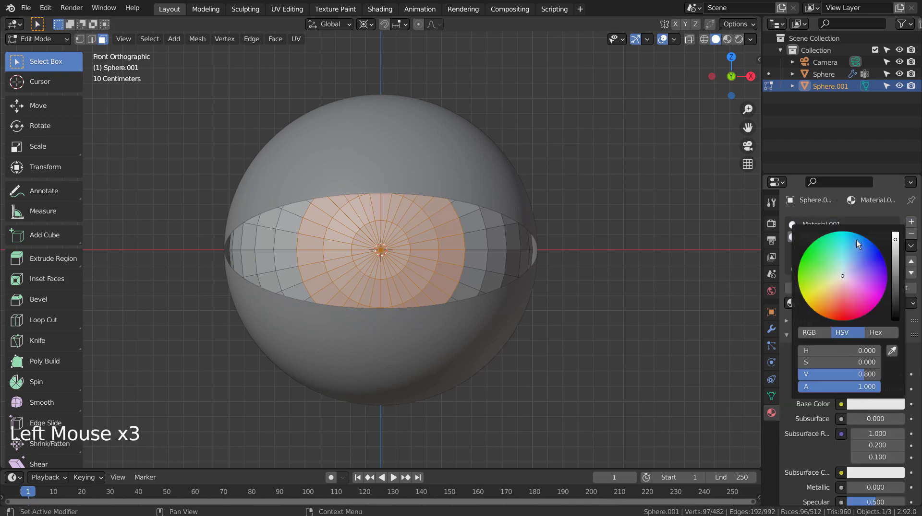
{"action": "left_click_drag", "start_coordinate": [857, 255], "coordinate": [856, 240]}
{"action": "left_click", "coordinate": [813, 288]}
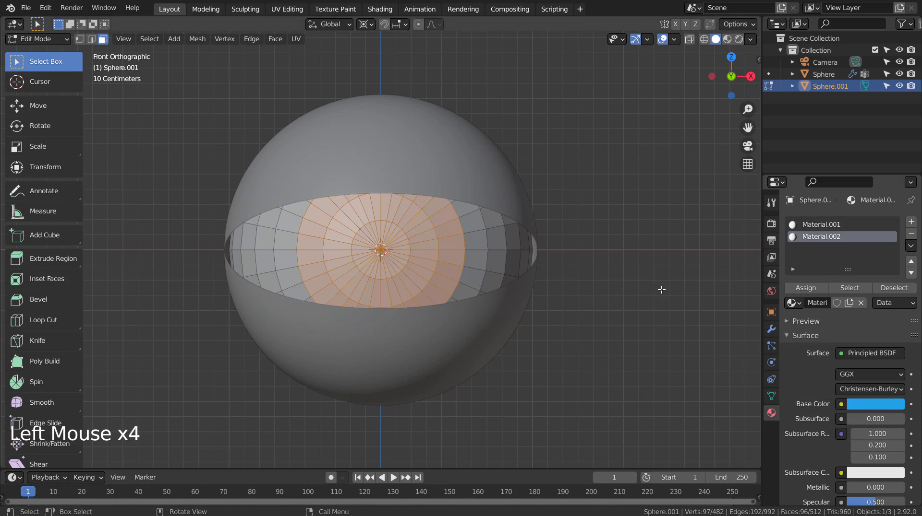
- Assign a black third material to the shrunken central pupil faces, then view Material Preview
{"action": "key", "text": "ctrl+KP_Subtract"}
{"action": "key", "text": "ctrl+KP_Subtract"}
{"action": "key", "text": "ctrl+KP_Subtract"}
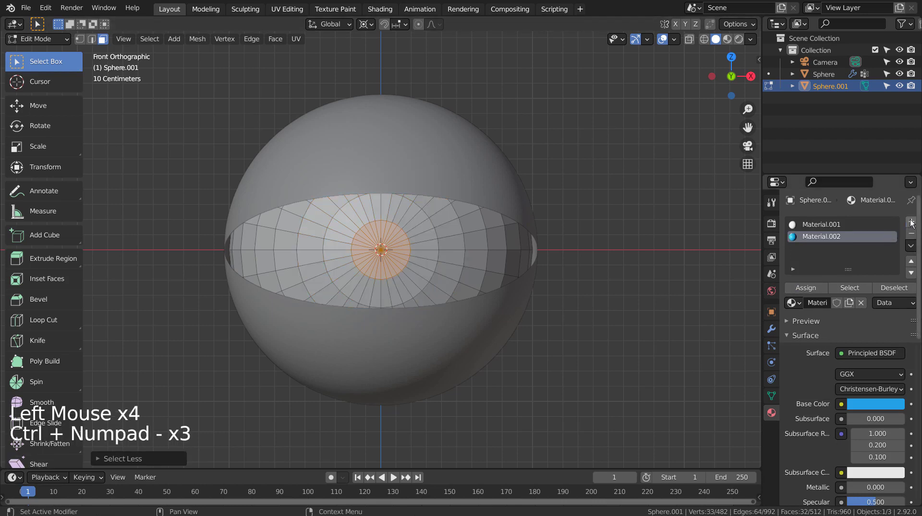
{"action": "left_click", "coordinate": [911, 222]}
{"action": "left_click", "coordinate": [816, 303]}
{"action": "left_click", "coordinate": [873, 403]}
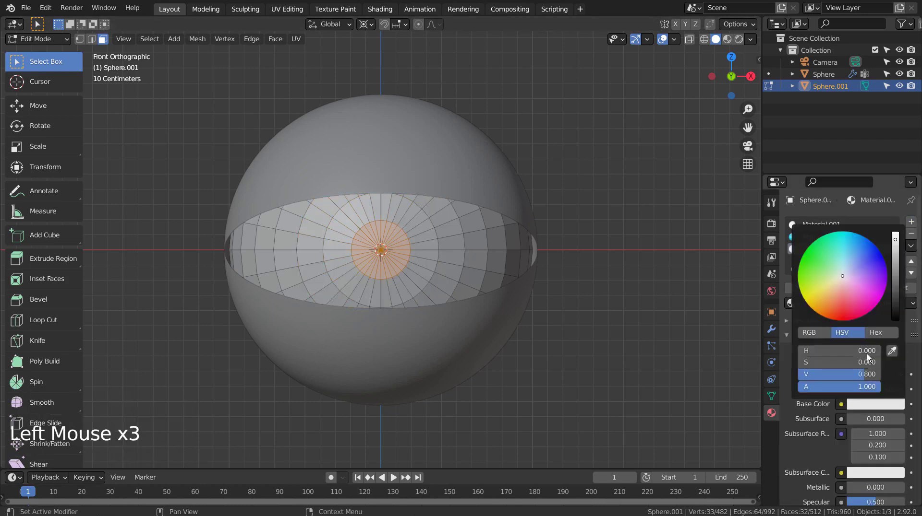
{"action": "left_click_drag", "start_coordinate": [894, 269], "coordinate": [894, 319]}
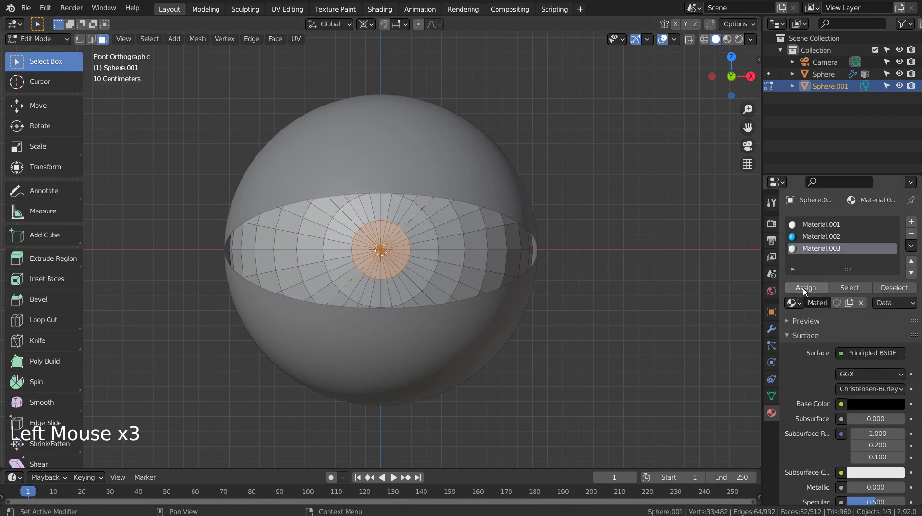
{"action": "left_click", "coordinate": [727, 39]}
{"action": "left_click", "coordinate": [636, 264]}
- Apply subdivision to the eye sphere and set the render subdivision level to 3
{"action": "key", "text": "Tab"}
{"action": "left_click", "coordinate": [498, 259]}
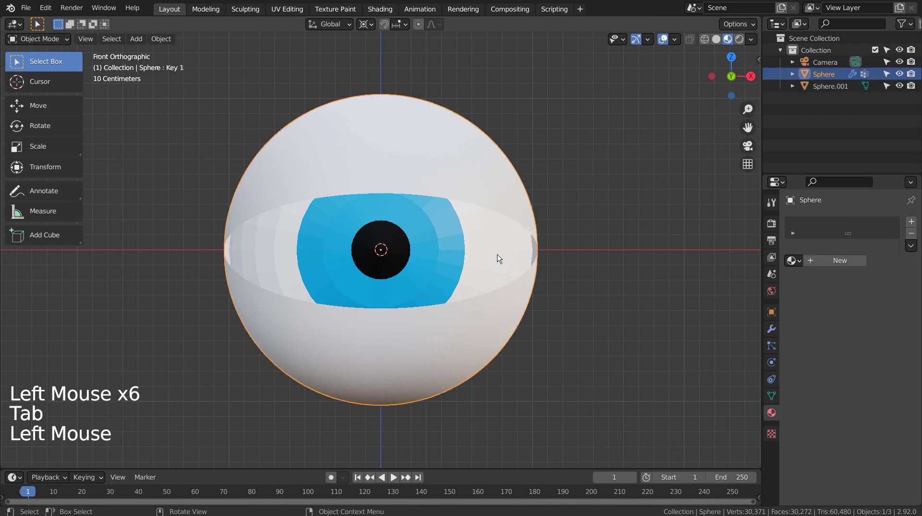
{"action": "left_click", "coordinate": [484, 255]}
{"action": "key", "text": "ctrl+3"}
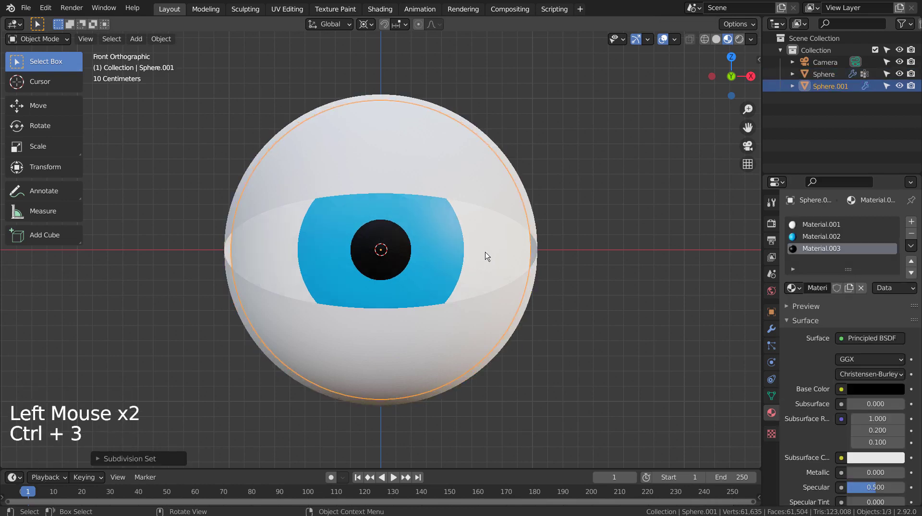
{"action": "double_click", "coordinate": [771, 330]}
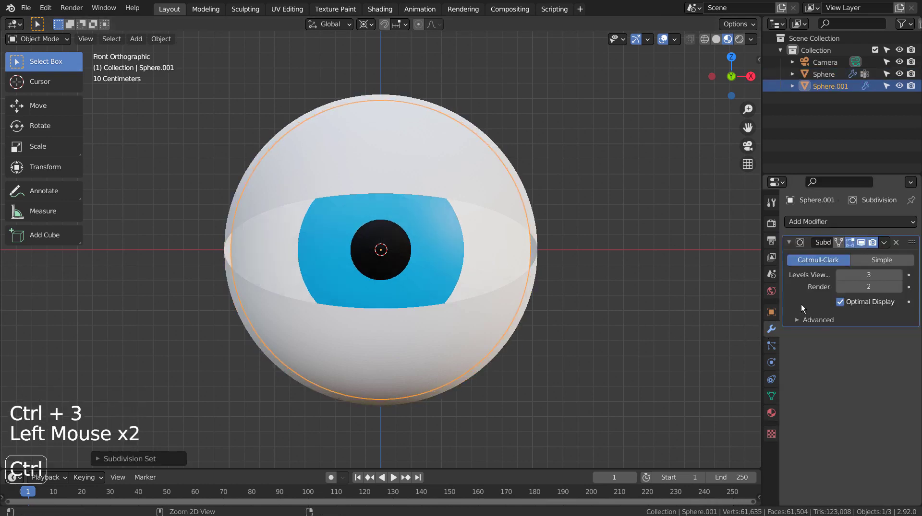
{"action": "key", "text": "ctrl+a"}
{"action": "left_click", "coordinate": [471, 176]}
{"action": "key", "text": "ctrl+a"}
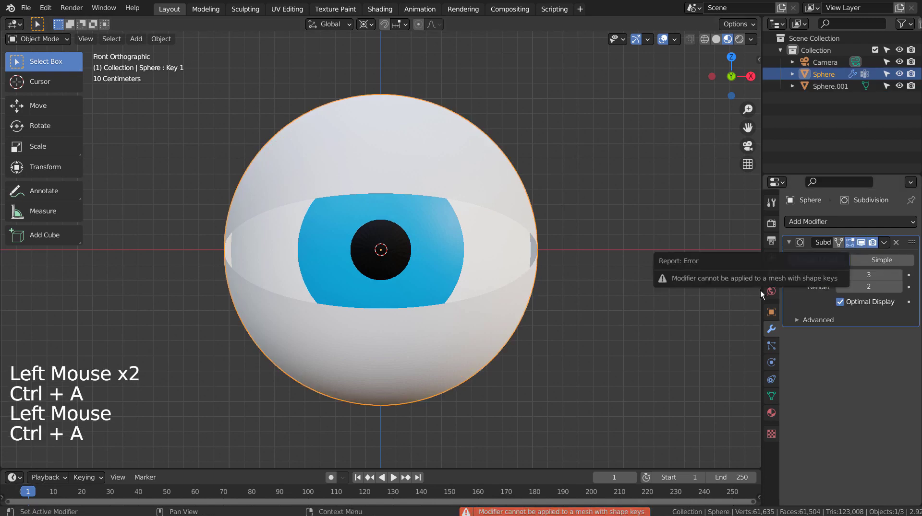
{"action": "key", "text": "ctrl+a"}
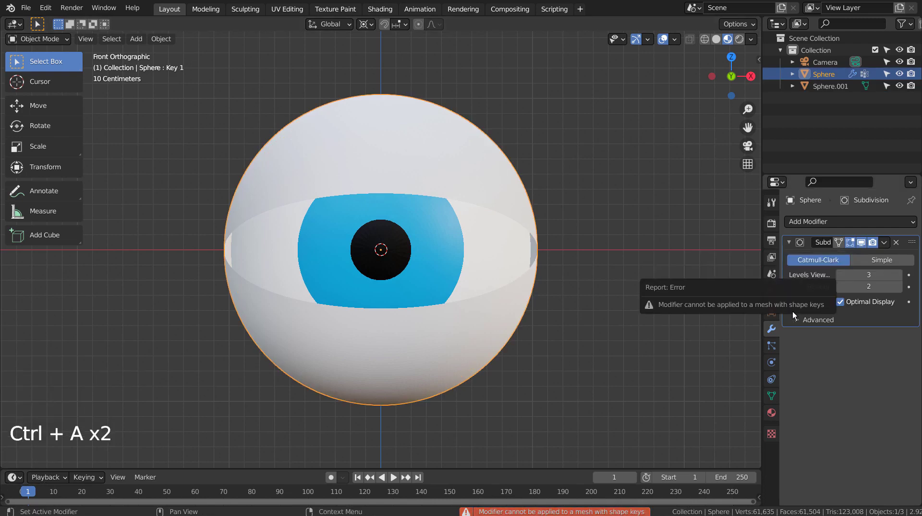
{"action": "left_click", "coordinate": [692, 351]}
{"action": "middle_click_drag", "start_coordinate": [691, 350], "coordinate": [572, 348]}
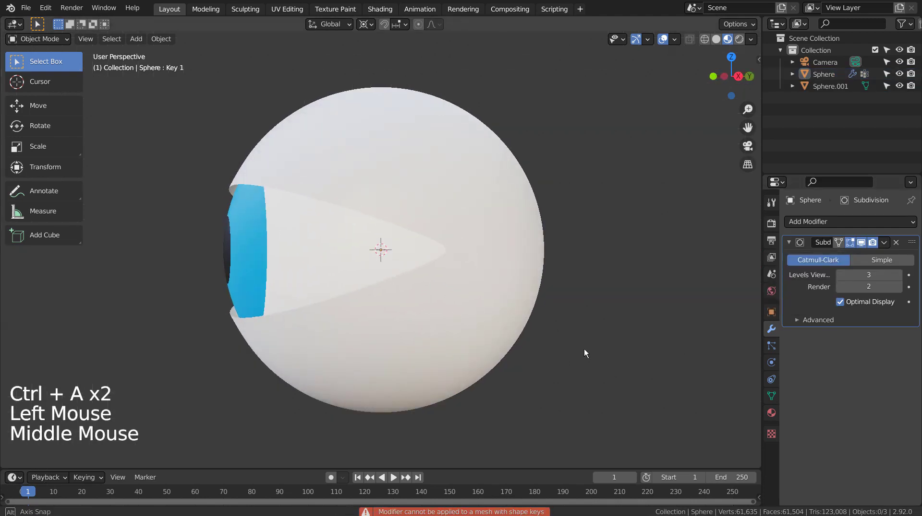
{"action": "left_click", "coordinate": [898, 287]}
- Give the outer lid sphere a new yellow-orange material
{"action": "left_click", "coordinate": [461, 344]}
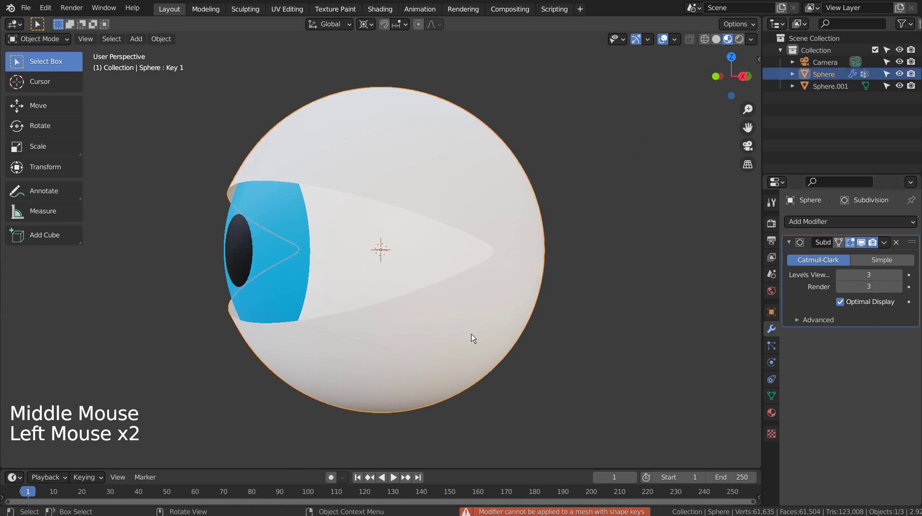
{"action": "mouse_move", "coordinate": [461, 344]}
{"action": "middle_mouse_down"}
{"action": "mouse_move", "coordinate": [560, 346]}
{"action": "mouse_move", "coordinate": [489, 370]}
{"action": "middle_mouse_up"}
{"action": "left_click", "coordinate": [473, 195]}
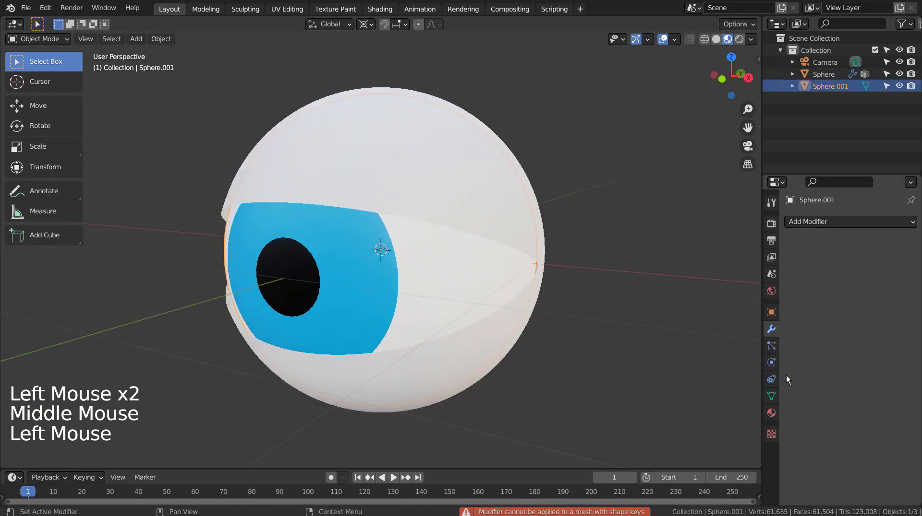
{"action": "left_click", "coordinate": [519, 199], "text": "shift"}
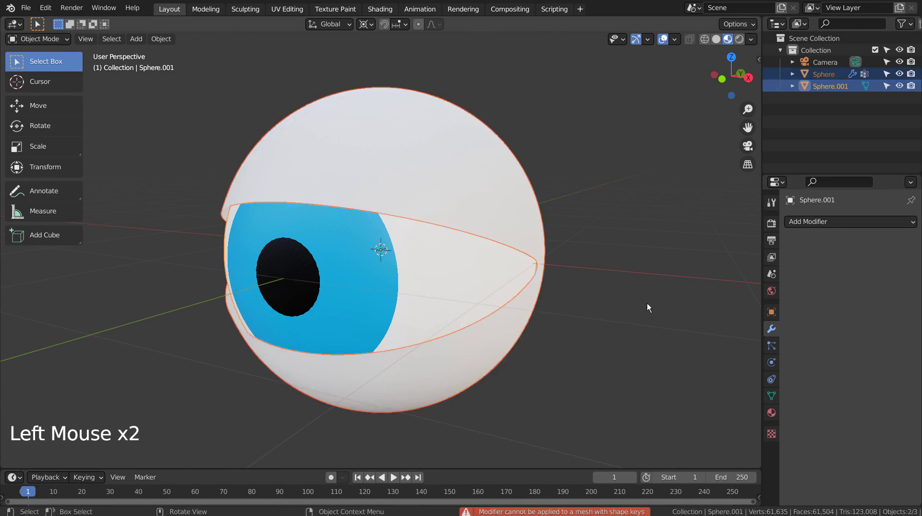
{"action": "left_click", "coordinate": [771, 413]}
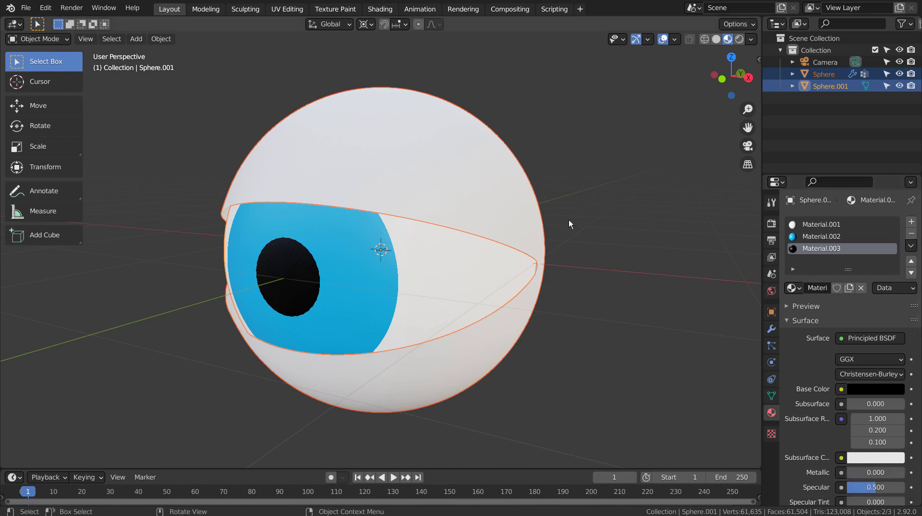
{"action": "double_click", "coordinate": [528, 225]}
{"action": "left_click", "coordinate": [837, 260]}
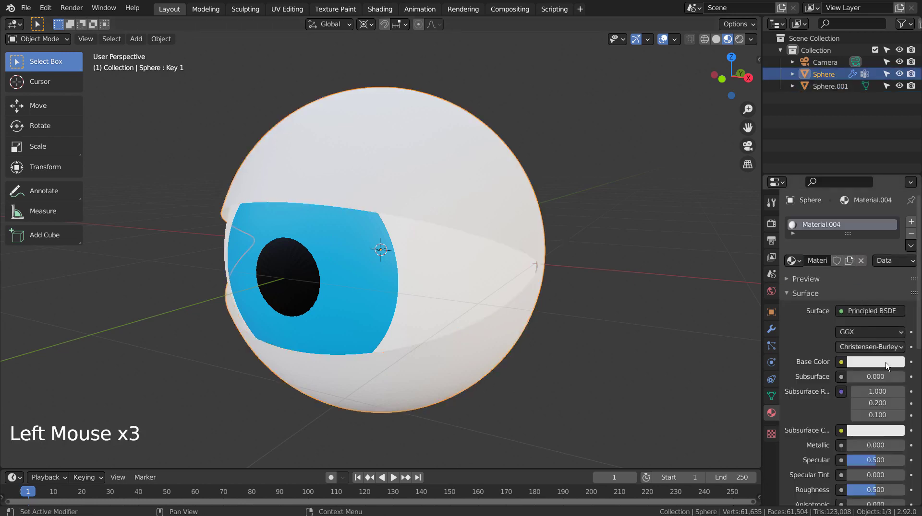
{"action": "left_click", "coordinate": [879, 362]}
{"action": "left_click", "coordinate": [825, 262]}
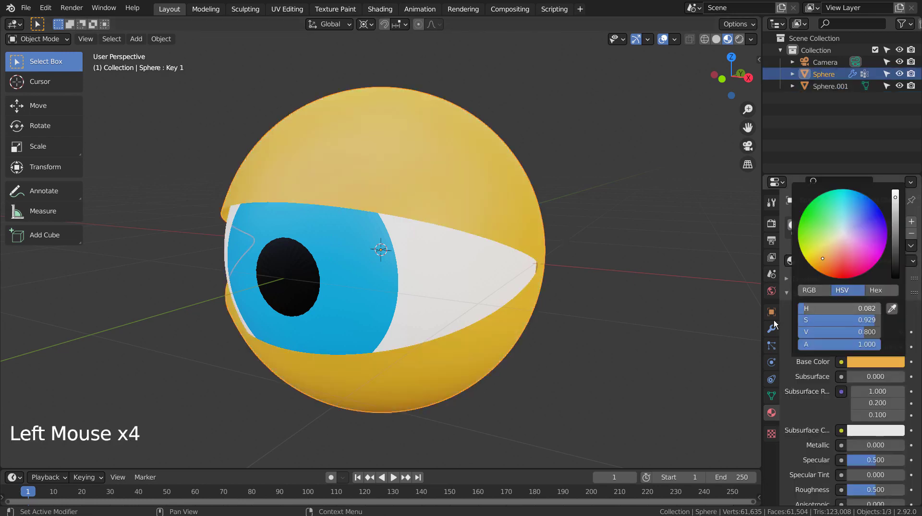
{"action": "mouse_move", "coordinate": [744, 326]}
{"action": "middle_mouse_down"}
{"action": "mouse_move", "coordinate": [673, 309]}
{"action": "mouse_move", "coordinate": [687, 306]}
{"action": "middle_mouse_up"}
- Select the eyeball and lid sphere together and move them right of centre in front view
{"action": "left_click", "coordinate": [576, 324]}
{"action": "mouse_move", "coordinate": [576, 324]}
{"action": "middle_mouse_down"}
{"action": "mouse_move", "coordinate": [649, 322]}
{"action": "mouse_move", "coordinate": [599, 341]}
{"action": "mouse_move", "coordinate": [619, 342]}
{"action": "mouse_move", "coordinate": [517, 248]}
{"action": "middle_mouse_up"}
{"action": "left_click", "coordinate": [494, 241]}
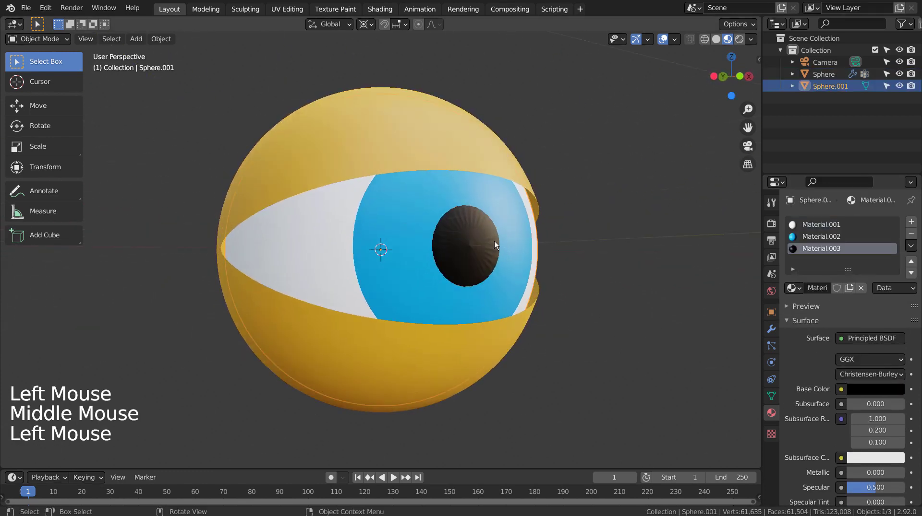
{"action": "right_click", "coordinate": [493, 241]}
{"action": "left_click", "coordinate": [688, 323]}
{"action": "scroll", "coordinate": [672, 320], "scroll_direction": "down", "scroll_amount": 4}
{"action": "scroll", "coordinate": [672, 320], "scroll_direction": "down", "scroll_amount": 1}
{"action": "mouse_move", "coordinate": [672, 319]}
{"action": "middle_mouse_down"}
{"action": "mouse_move", "coordinate": [595, 321]}
{"action": "mouse_move", "coordinate": [684, 323]}
{"action": "mouse_move", "coordinate": [614, 324]}
{"action": "middle_mouse_up"}
{"action": "left_click", "coordinate": [414, 240]}
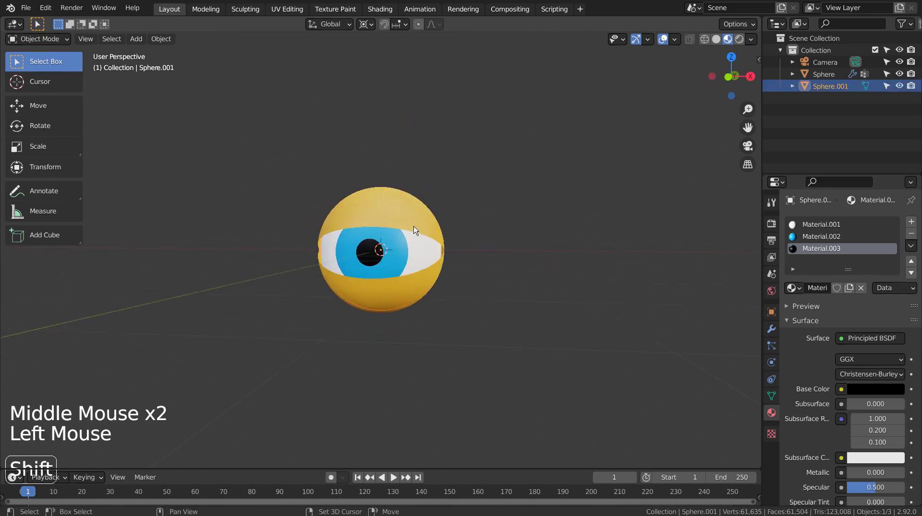
{"action": "left_click", "coordinate": [415, 224], "text": "shift"}
{"action": "key", "text": "KP_1"}
{"action": "key", "text": "g"}
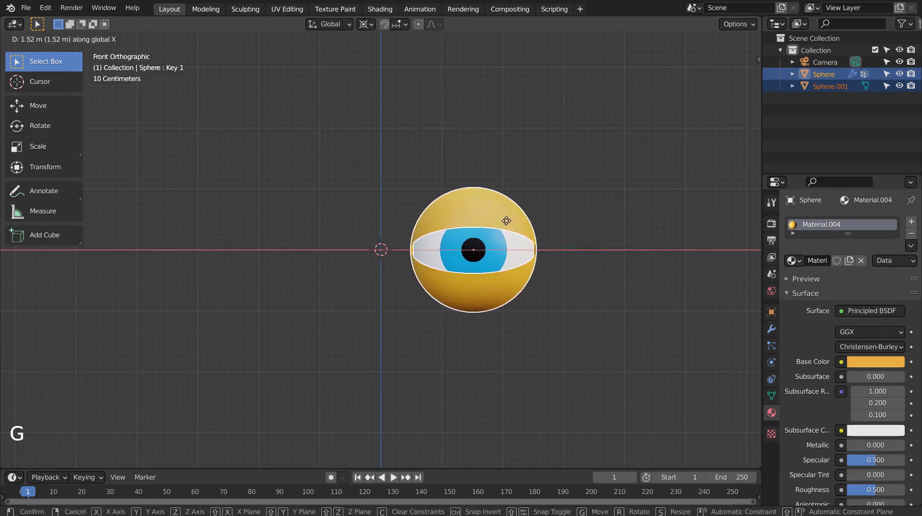
{"action": "left_click", "coordinate": [507, 224]}
- Duplicate the eye pair and place the copy left of centre along X
{"action": "key", "text": "shift+d"}
{"action": "key", "text": "x"}
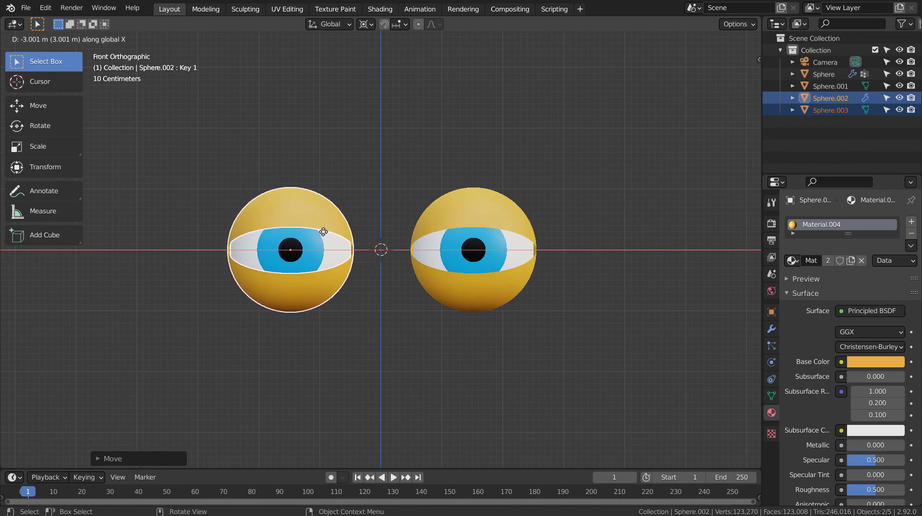
{"action": "left_click", "coordinate": [321, 231]}
{"action": "left_click", "coordinate": [427, 331]}
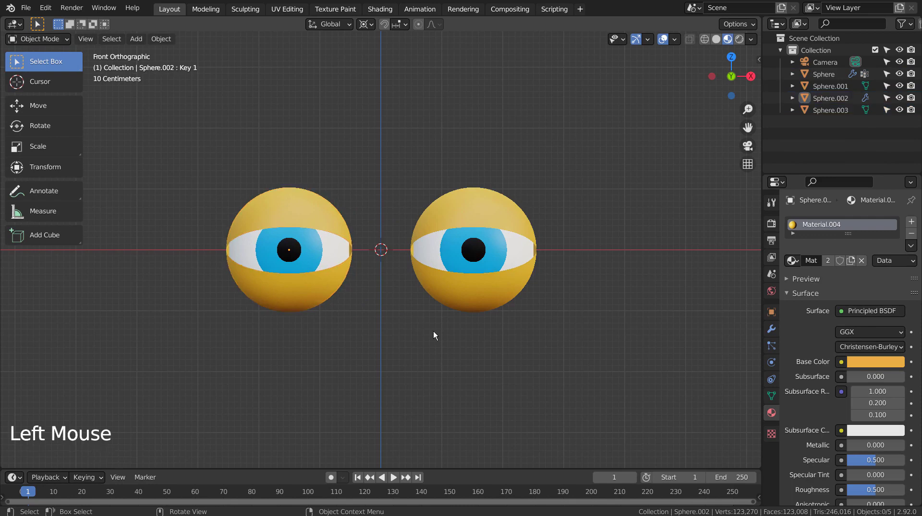
- Add a scaled, subdivided cube with a loop cut slid down to flatten its base
{"action": "key", "text": "shift+a"}
{"action": "mouse_move", "coordinate": [399, 275]}
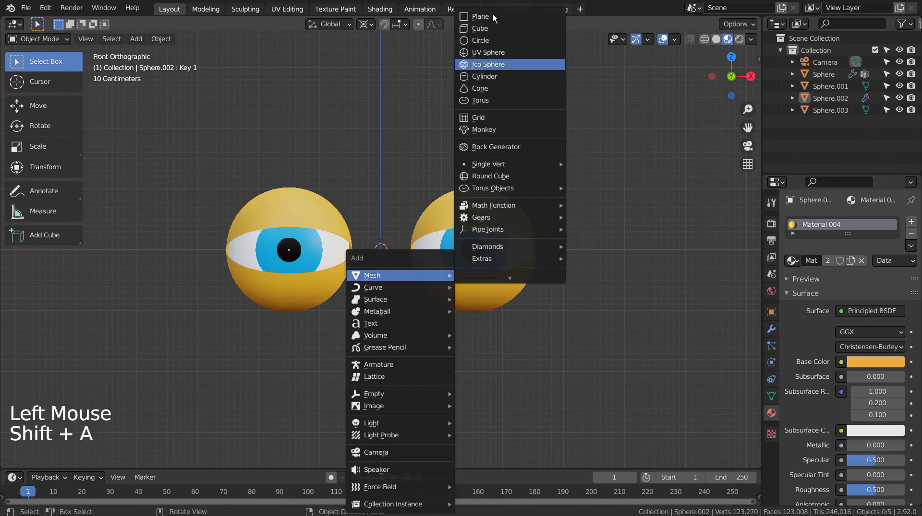
{"action": "left_click", "coordinate": [494, 28]}
{"action": "key", "text": "s"}
{"action": "left_click", "coordinate": [695, 273]}
{"action": "scroll", "coordinate": [695, 272], "scroll_direction": "down", "scroll_amount": 4}
{"action": "key", "text": "ctrl+3"}
{"action": "key", "text": "Tab"}
{"action": "key", "text": "ctrl+r"}
{"action": "left_click", "coordinate": [561, 251]}
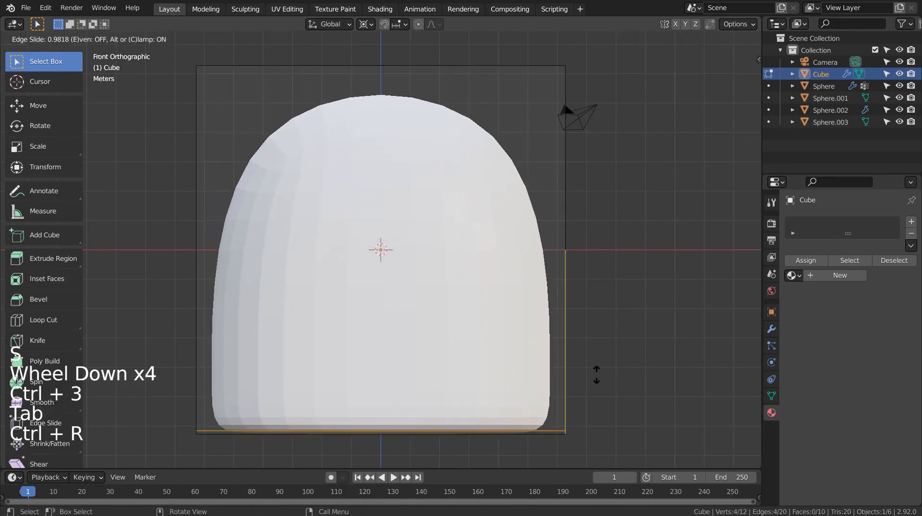
{"action": "left_click", "coordinate": [596, 370]}
{"action": "key", "text": "Tab"}
- Shrink the dome in side wireframe view and place it just under the eyes
{"action": "middle_click_drag", "start_coordinate": [686, 285], "coordinate": [529, 309]}
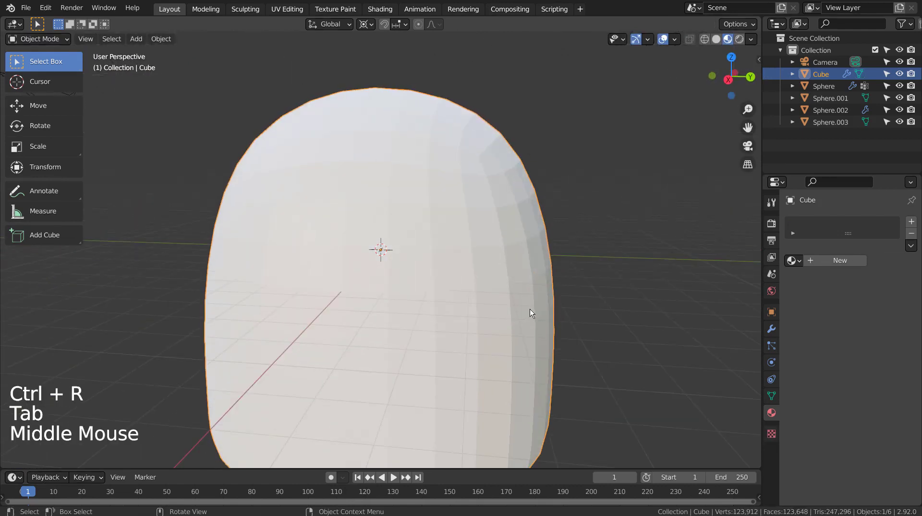
{"action": "key", "text": "KP_3"}
{"action": "key", "text": "shift+z"}
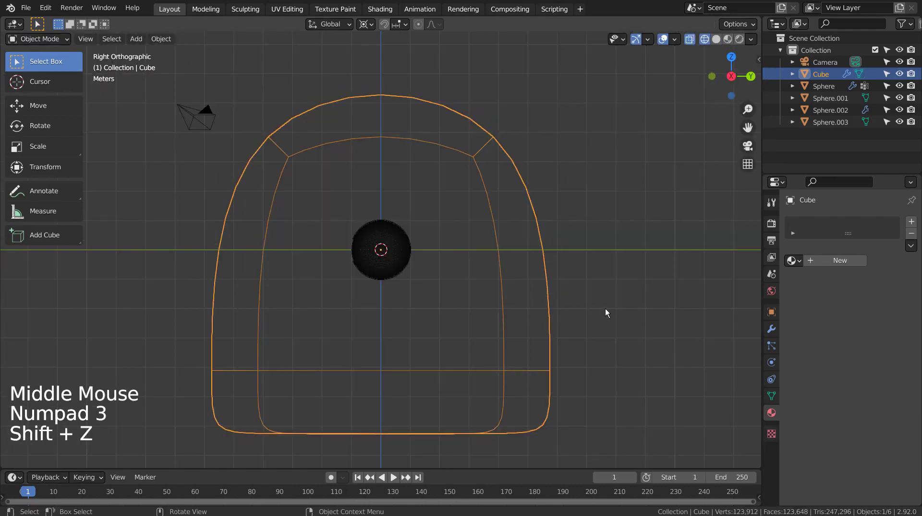
{"action": "key", "text": "g"}
{"action": "left_click", "coordinate": [689, 396]}
{"action": "key", "text": "s"}
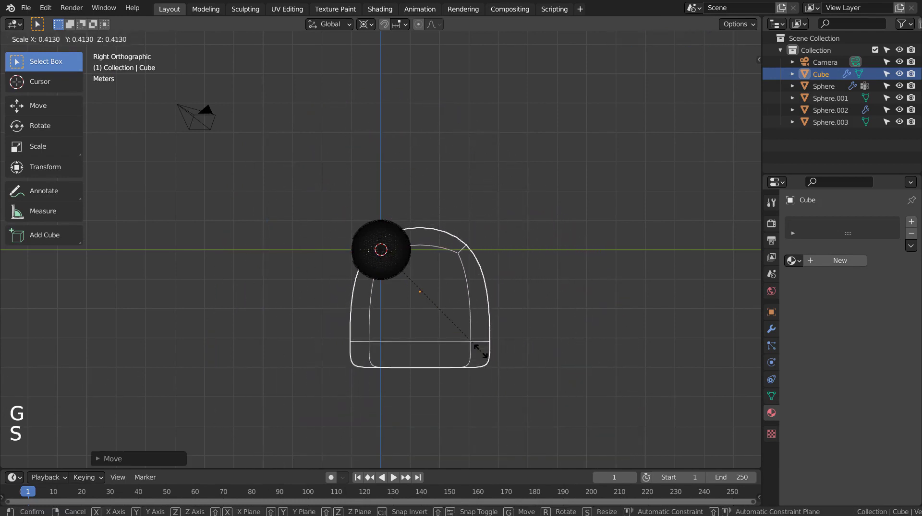
{"action": "left_click", "coordinate": [480, 363]}
{"action": "key", "text": "g"}
{"action": "left_click", "coordinate": [488, 358]}
{"action": "key", "text": "KP_1"}
{"action": "key", "text": "shift+z"}
{"action": "left_click", "coordinate": [410, 323]}
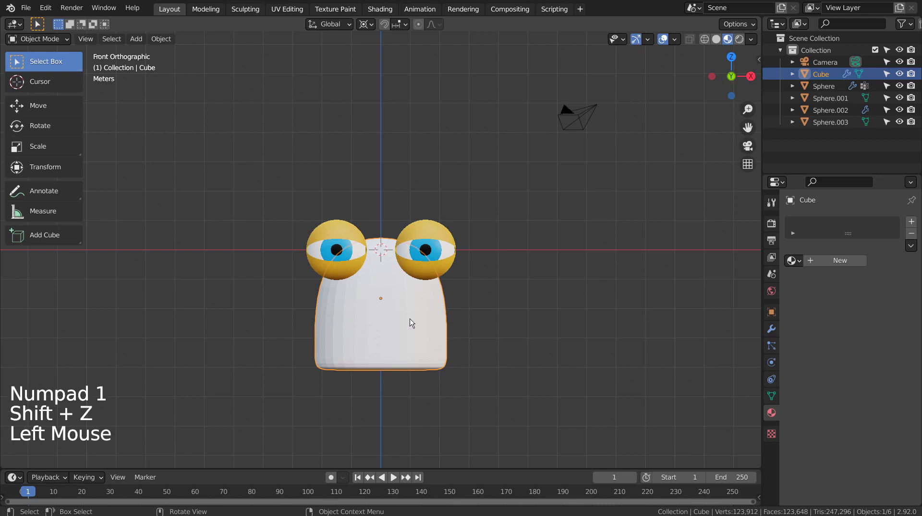
- Smooth the dome body and assign it the existing yellow Material.004
{"action": "key", "text": "ctrl+3"}
{"action": "left_click", "coordinate": [411, 318]}
{"action": "right_click", "coordinate": [410, 319]}
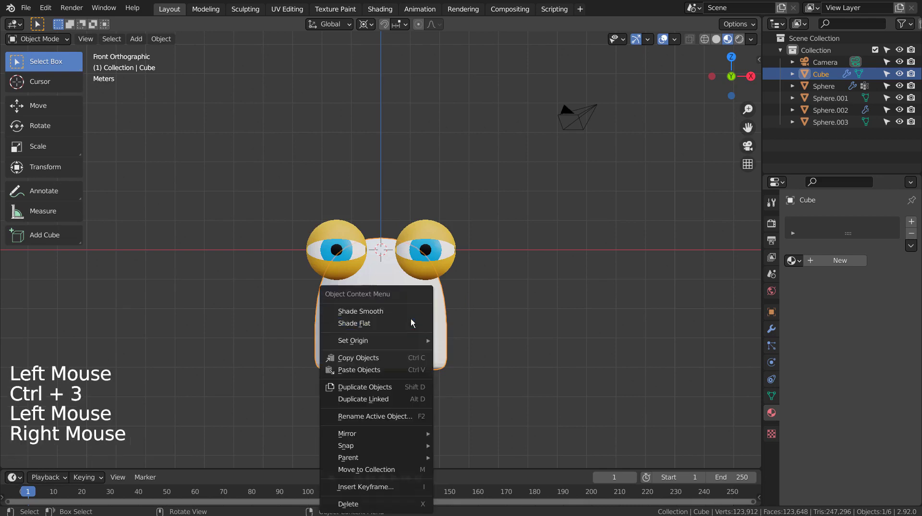
{"action": "left_click", "coordinate": [401, 312]}
{"action": "left_click", "coordinate": [793, 261]}
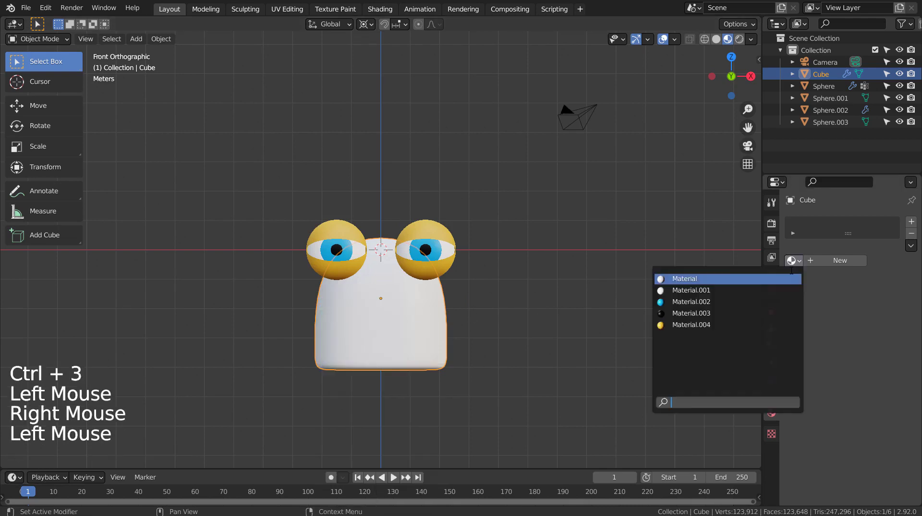
{"action": "left_click", "coordinate": [720, 325]}
{"action": "scroll", "coordinate": [470, 350], "scroll_direction": "up", "scroll_amount": 3}
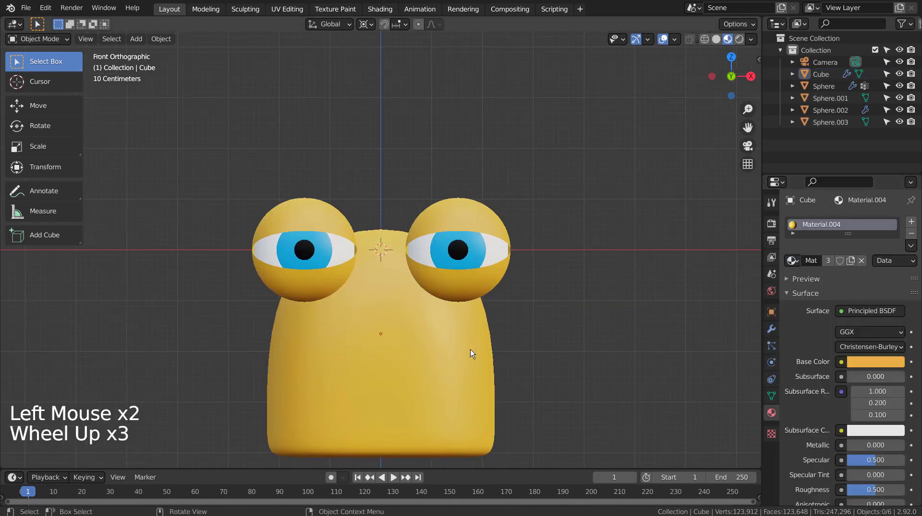
{"action": "scroll", "coordinate": [471, 349], "scroll_direction": "up", "scroll_amount": 2}
{"action": "mouse_move", "coordinate": [470, 350]}
{"action": "middle_mouse_down"}
{"action": "mouse_move", "coordinate": [537, 349]}
{"action": "mouse_move", "coordinate": [522, 354]}
{"action": "mouse_move", "coordinate": [520, 287]}
{"action": "mouse_move", "coordinate": [532, 327]}
{"action": "mouse_move", "coordinate": [463, 336]}
{"action": "mouse_move", "coordinate": [498, 331]}
{"action": "mouse_move", "coordinate": [431, 367]}
{"action": "mouse_move", "coordinate": [566, 361]}
{"action": "mouse_move", "coordinate": [534, 357]}
{"action": "middle_mouse_up"}
{"action": "scroll", "coordinate": [547, 361], "scroll_direction": "down", "scroll_amount": 2}
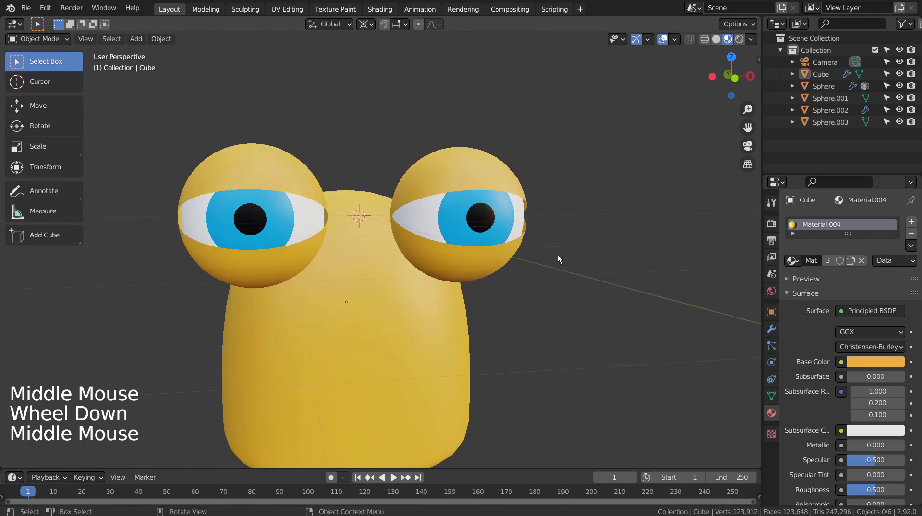
- Select the right eyeball and insert a Key 1 shape-key keyframe at value 0 on frame 1
{"action": "left_click", "coordinate": [502, 256]}
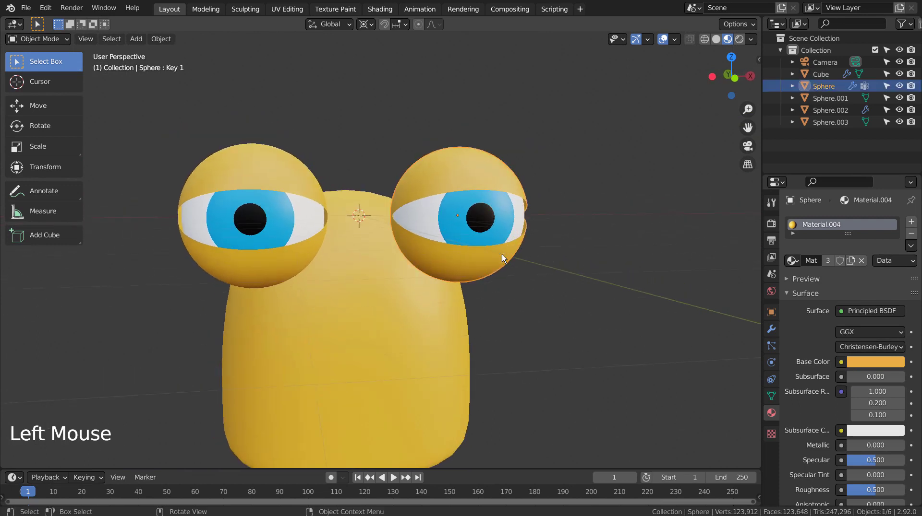
{"action": "middle_click_drag", "start_coordinate": [571, 313], "coordinate": [513, 318]}
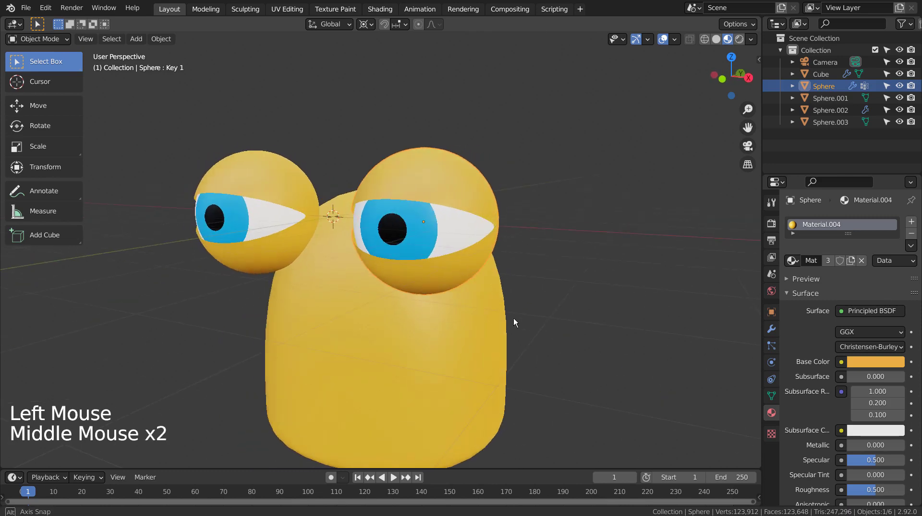
{"action": "key", "text": "ctrl+z"}
{"action": "key", "text": "ctrl+z"}
{"action": "key", "text": "ctrl+z"}
{"action": "left_click", "coordinate": [771, 396]}
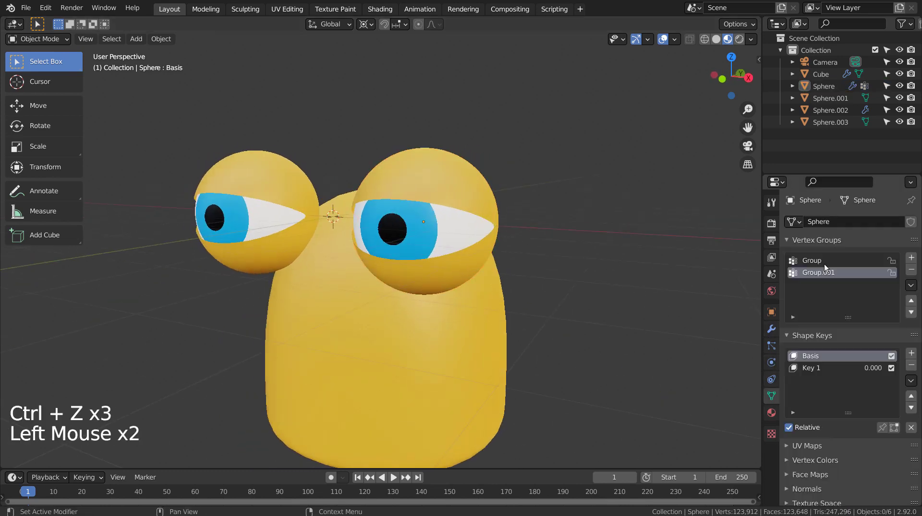
{"action": "left_click", "coordinate": [826, 261]}
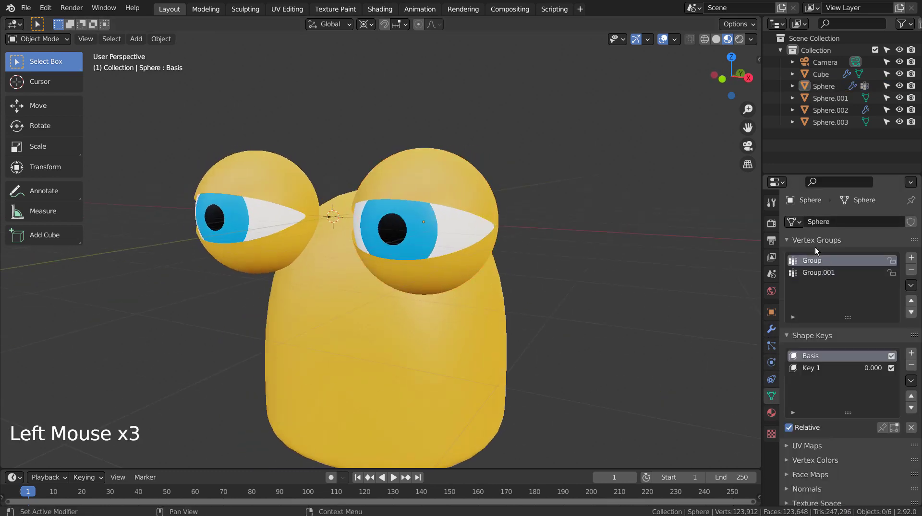
{"action": "left_click", "coordinate": [815, 369]}
{"action": "mouse_move", "coordinate": [850, 442]}
{"action": "left_mouse_down"}
{"action": "mouse_move", "coordinate": [904, 442]}
{"action": "mouse_move", "coordinate": [838, 442]}
{"action": "left_mouse_up"}
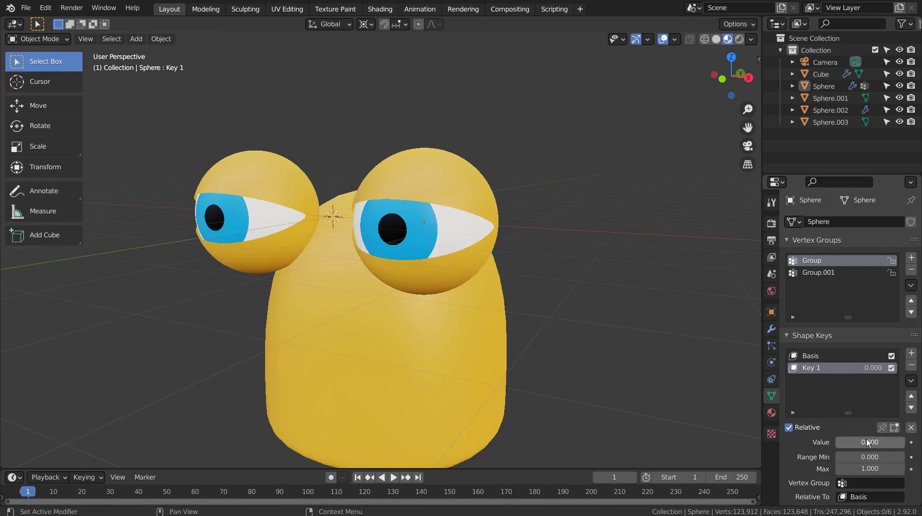
{"action": "key", "text": "i"}
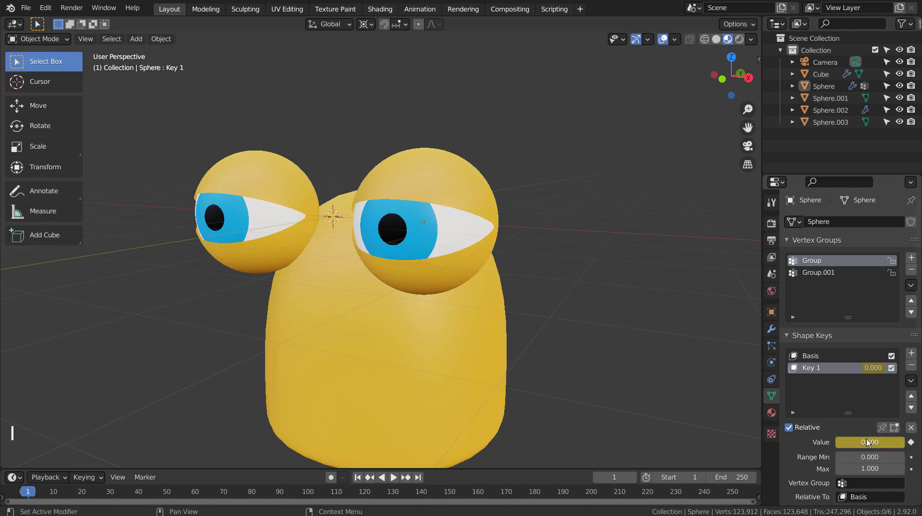
- Keyframe the right eye's Key 1 at 1 on frame 10 and back to 0 on frame 13
{"action": "left_click", "coordinate": [54, 493]}
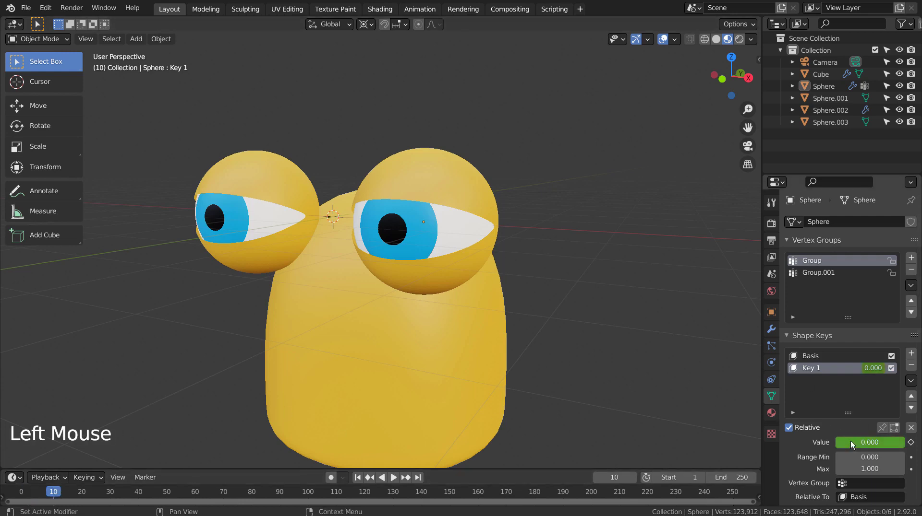
{"action": "left_click_drag", "start_coordinate": [854, 444], "coordinate": [902, 445]}
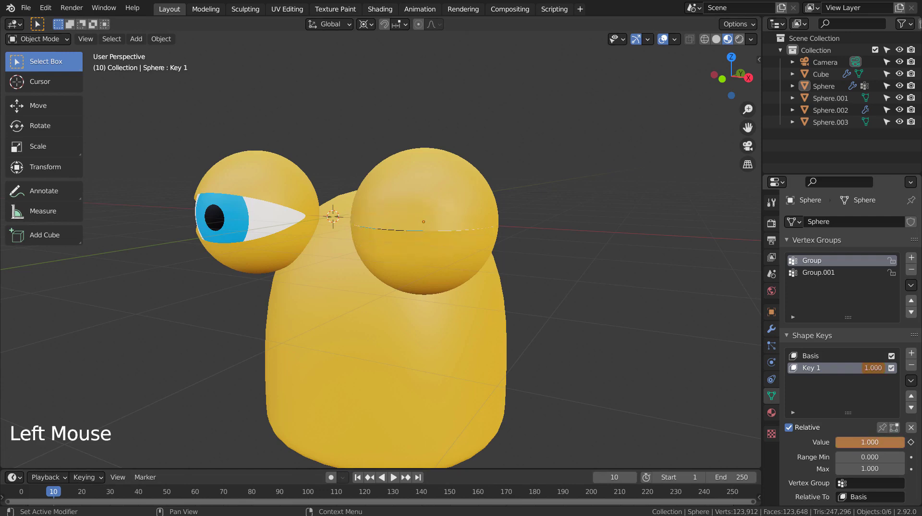
{"action": "key", "text": "i"}
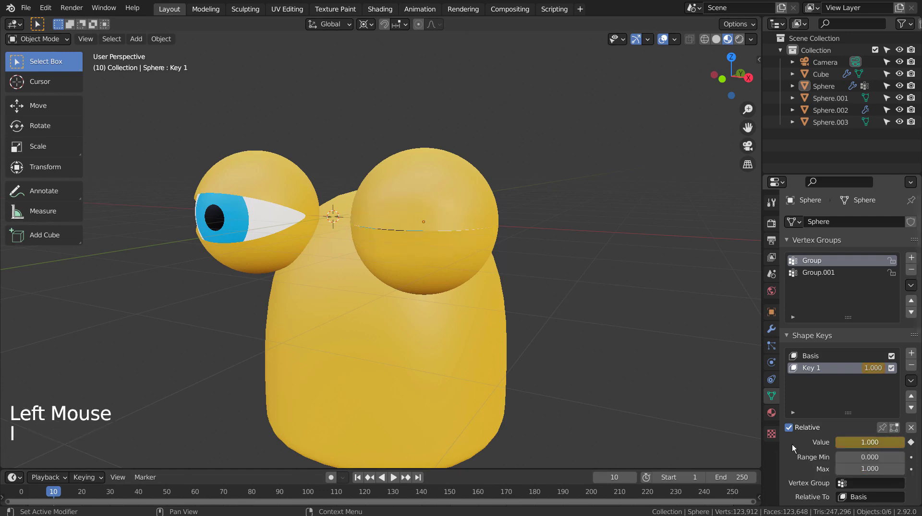
{"action": "left_click", "coordinate": [59, 493]}
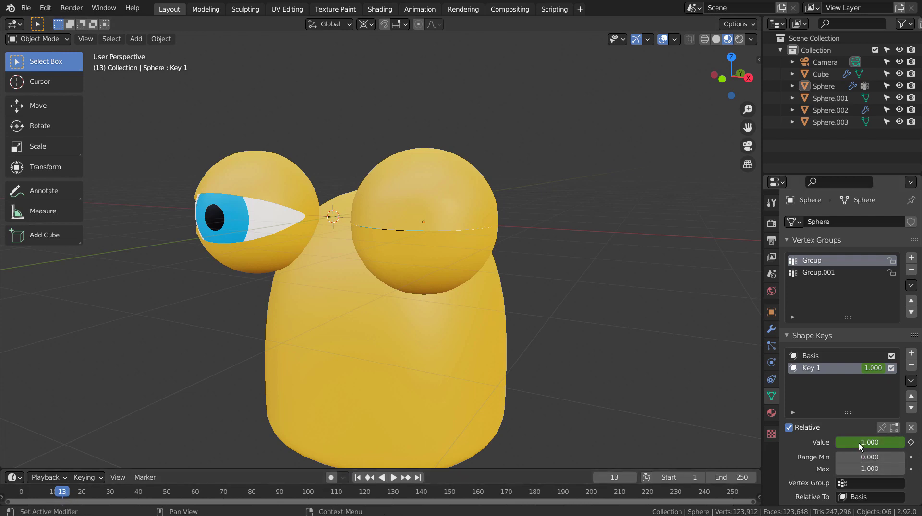
{"action": "left_click_drag", "start_coordinate": [858, 443], "coordinate": [839, 446]}
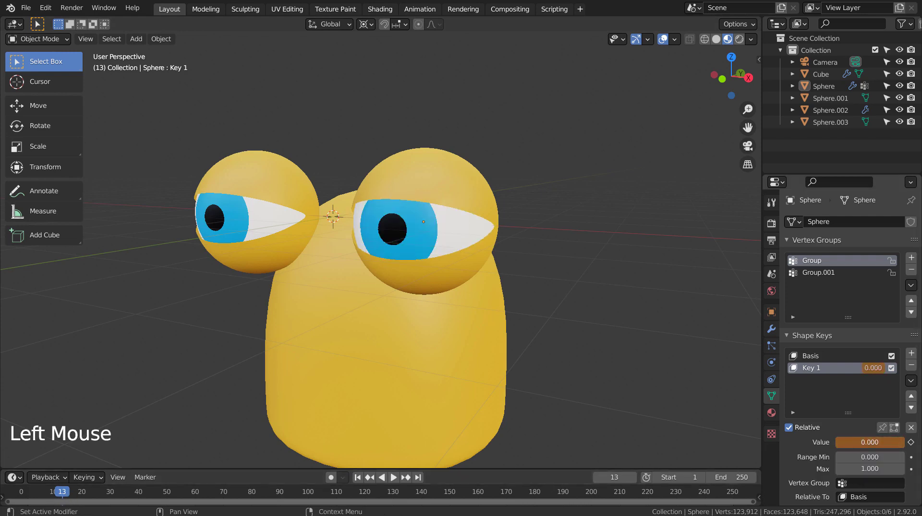
{"action": "key", "text": "i"}
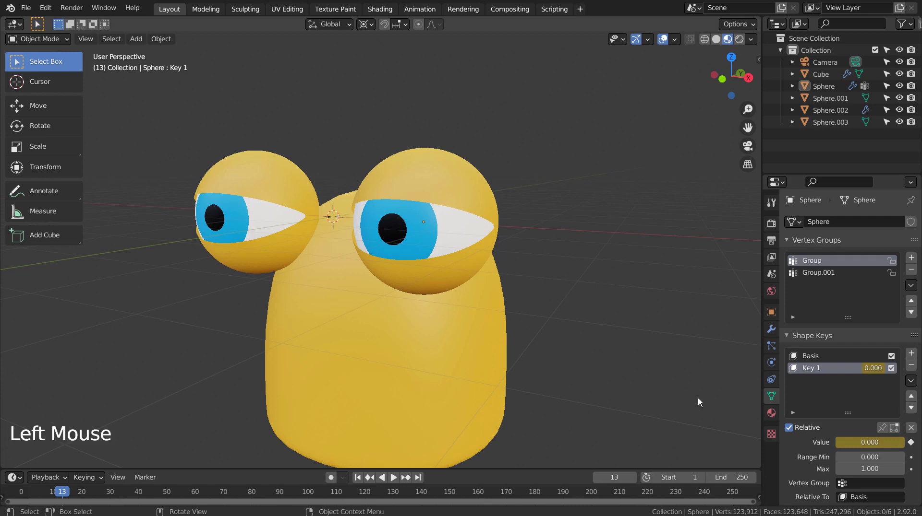
- Set the animation end frame to 25
{"action": "double_click", "coordinate": [735, 476]}
{"action": "type", "text": "2"}
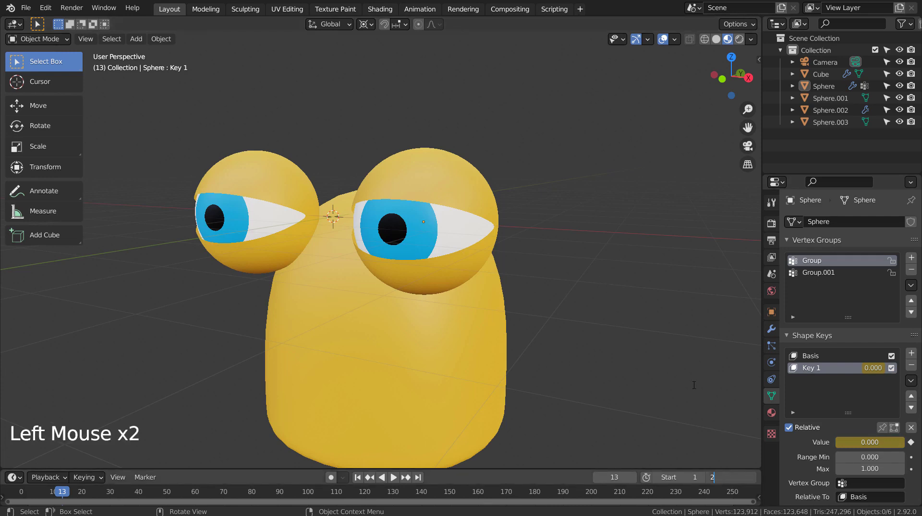
{"action": "type", "text": "5"}
{"action": "key", "text": "Return"}
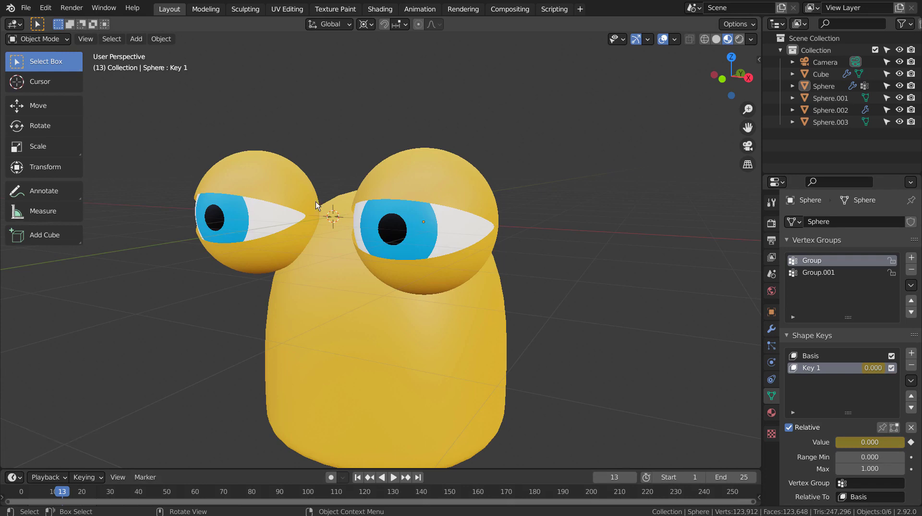
- Select the left eyeball and keyframe its Key 1 at 0 on frame 1
{"action": "left_click", "coordinate": [290, 205]}
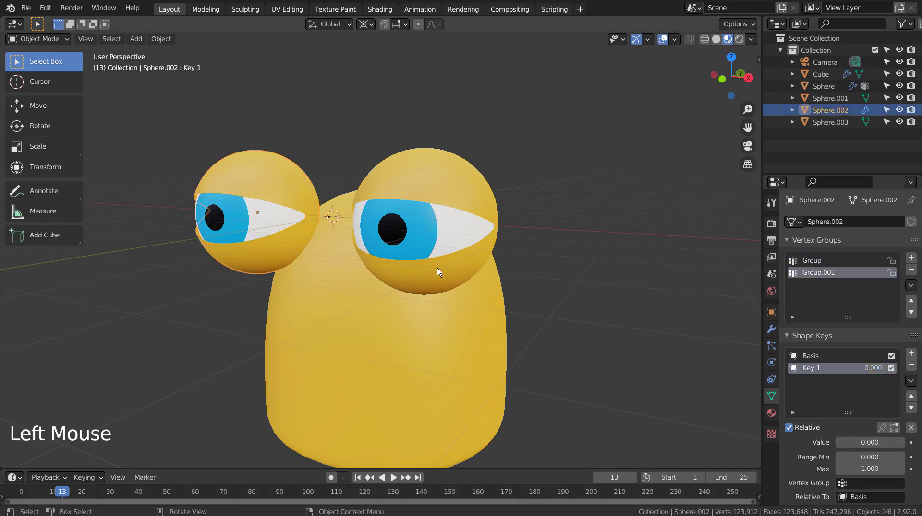
{"action": "left_click", "coordinate": [358, 477]}
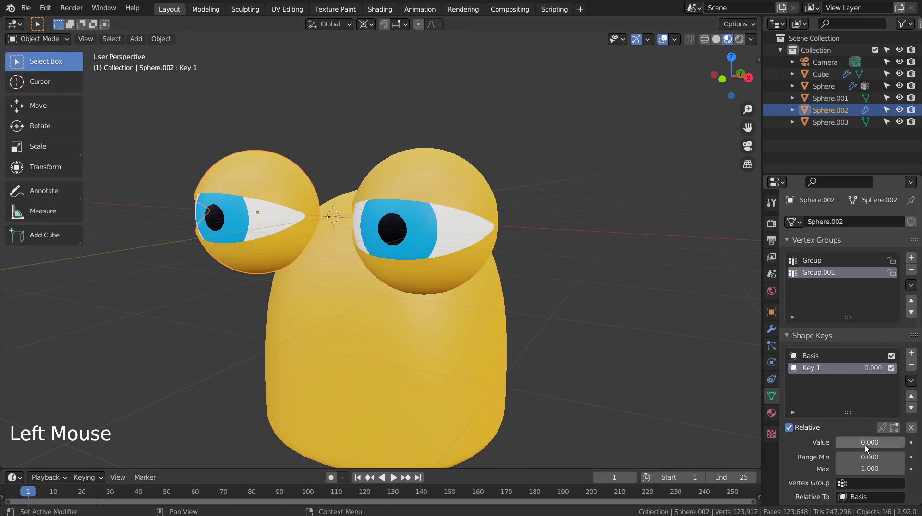
{"action": "left_click_drag", "start_coordinate": [865, 446], "coordinate": [864, 445]}
{"action": "key", "text": "i"}
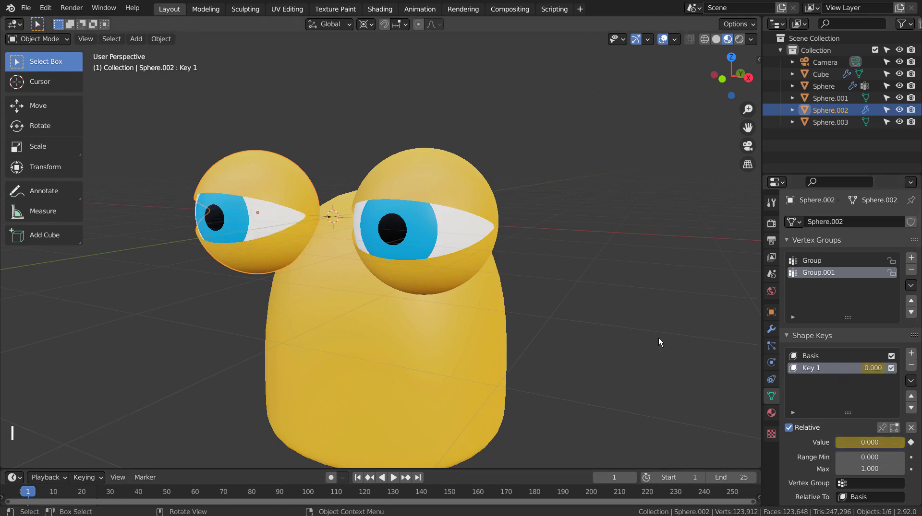
- Keyframe the left eye's Key 1 at 1 on frame 10 and 0 on frame 13
{"action": "left_click", "coordinate": [53, 491]}
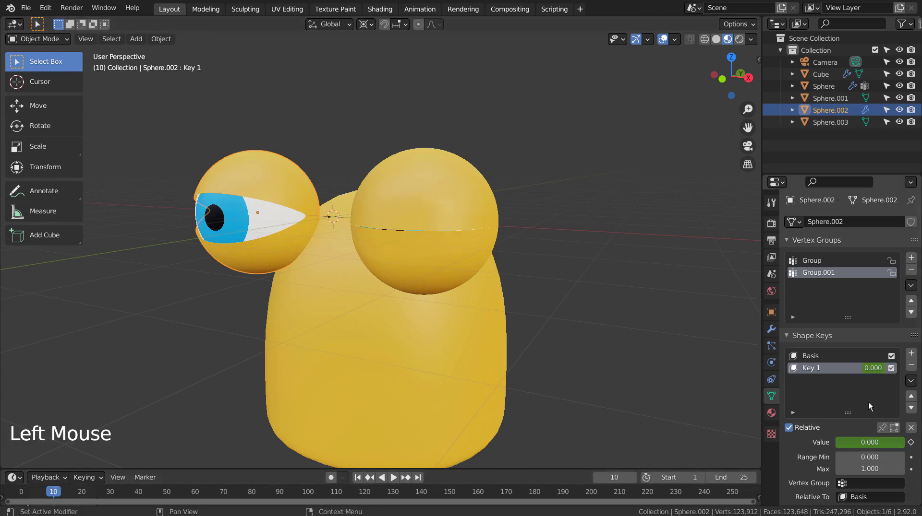
{"action": "left_click_drag", "start_coordinate": [856, 445], "coordinate": [888, 443]}
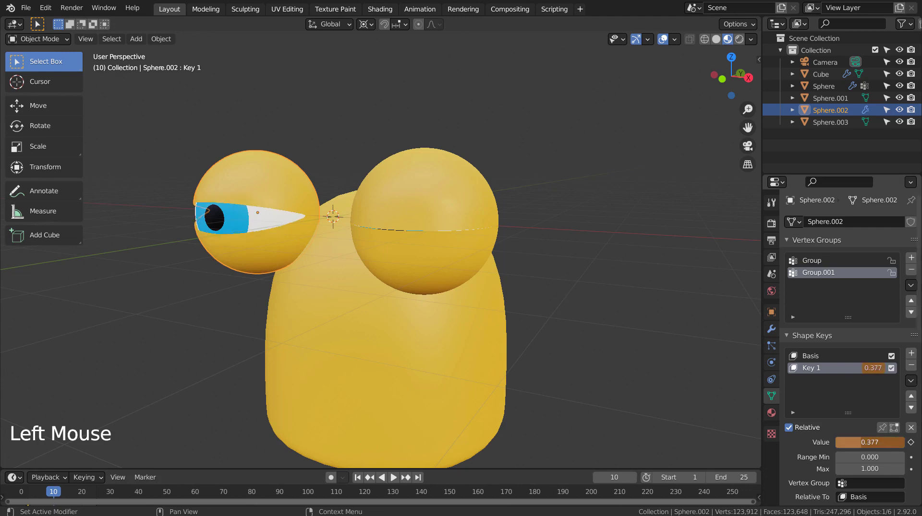
{"action": "key", "text": "i"}
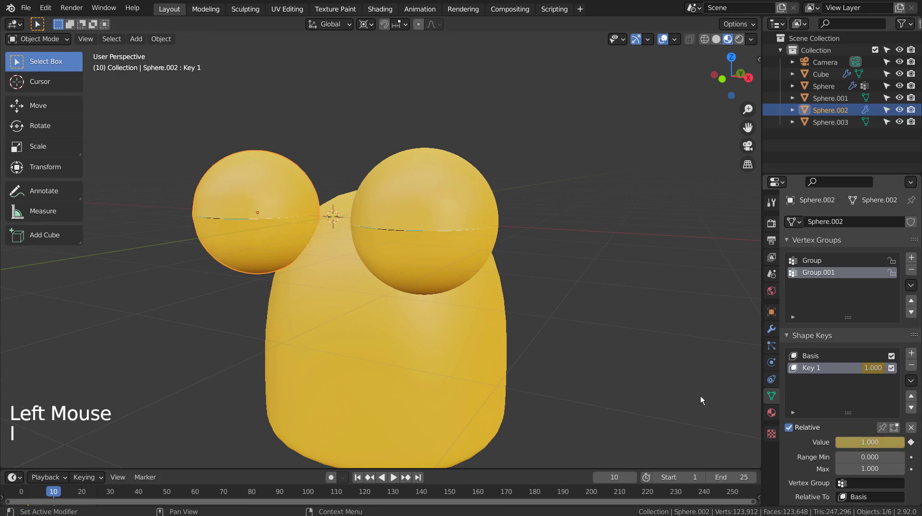
{"action": "left_click", "coordinate": [637, 387]}
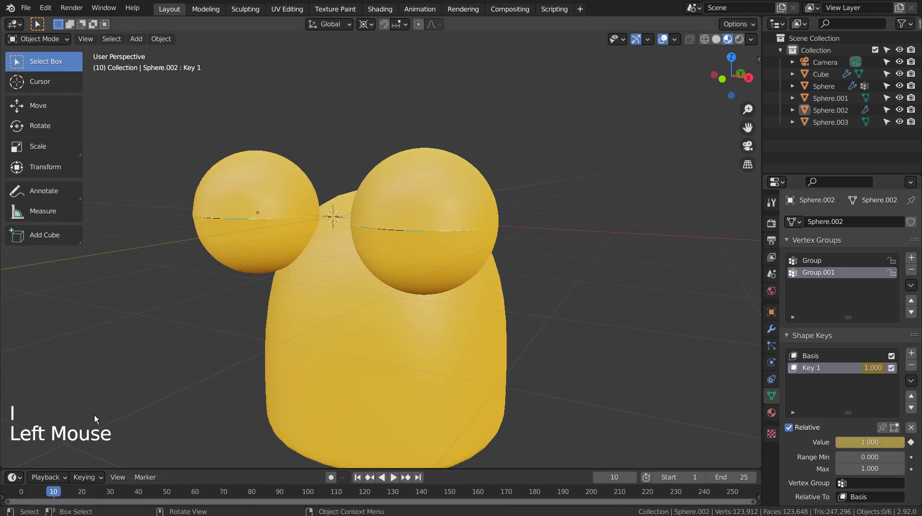
{"action": "double_click", "coordinate": [63, 492]}
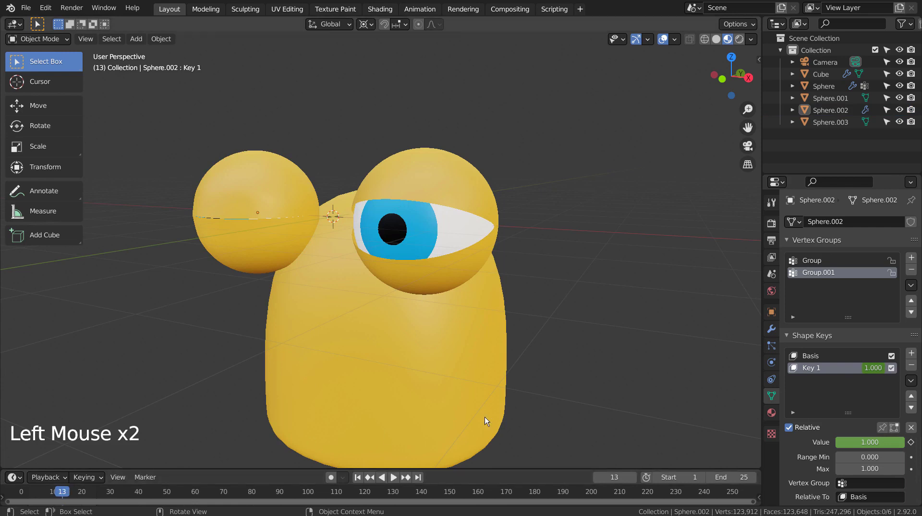
{"action": "left_click_drag", "start_coordinate": [841, 443], "coordinate": [816, 442]}
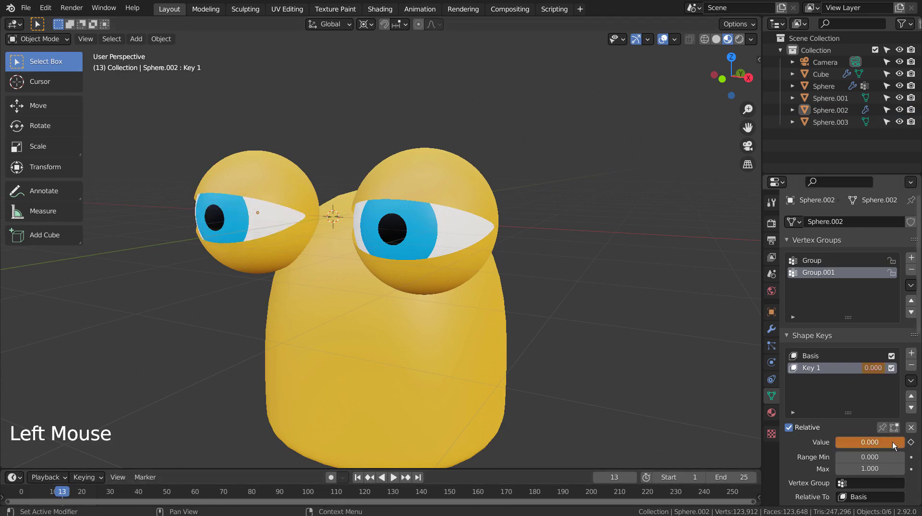
{"action": "key", "text": "i"}
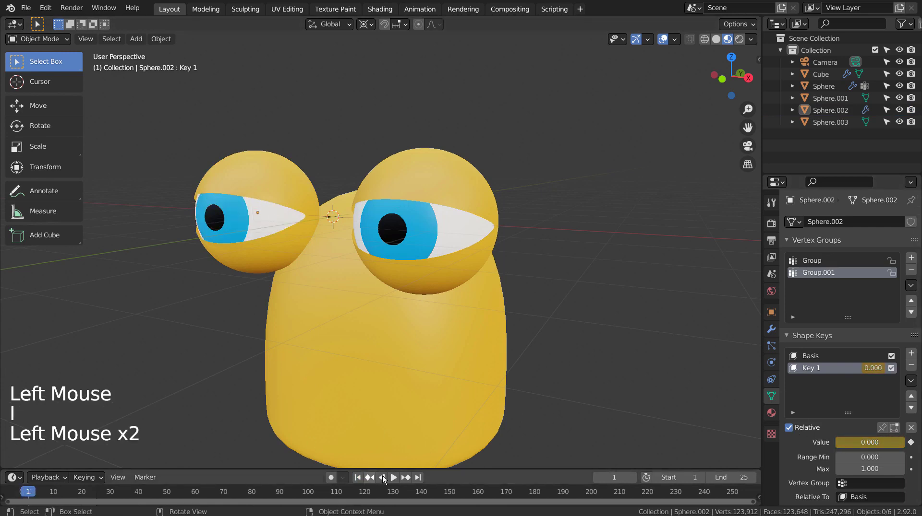
- Play the blink animation while orbiting the view, then stop playback
{"action": "left_click", "coordinate": [387, 476]}
{"action": "mouse_move", "coordinate": [562, 327]}
{"action": "middle_mouse_down"}
{"action": "mouse_move", "coordinate": [684, 317]}
{"action": "mouse_move", "coordinate": [548, 332]}
{"action": "mouse_move", "coordinate": [656, 325]}
{"action": "middle_mouse_up"}
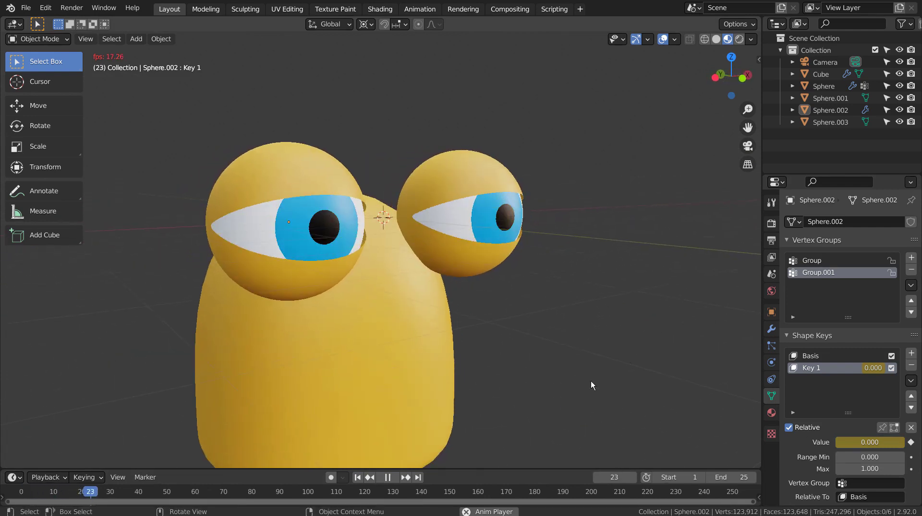
{"action": "left_click", "coordinate": [387, 478]}
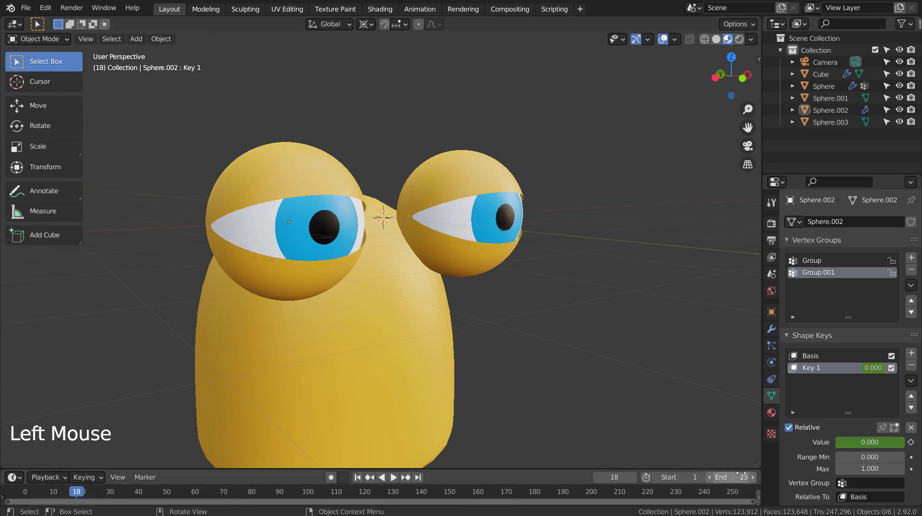